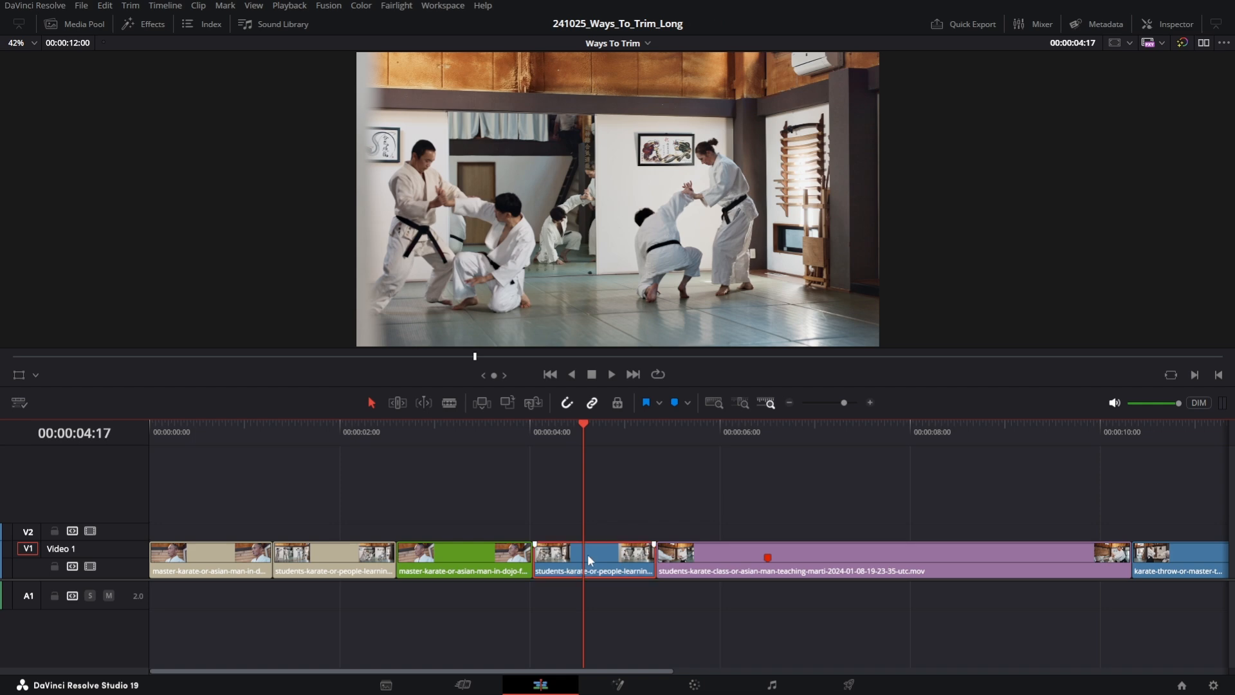
- Try trimming the start of the short blue students clip in selection mode, then undo the trim
left_click_drag(588, 553, 653, 539)
left_click_drag(542, 554, 579, 561)
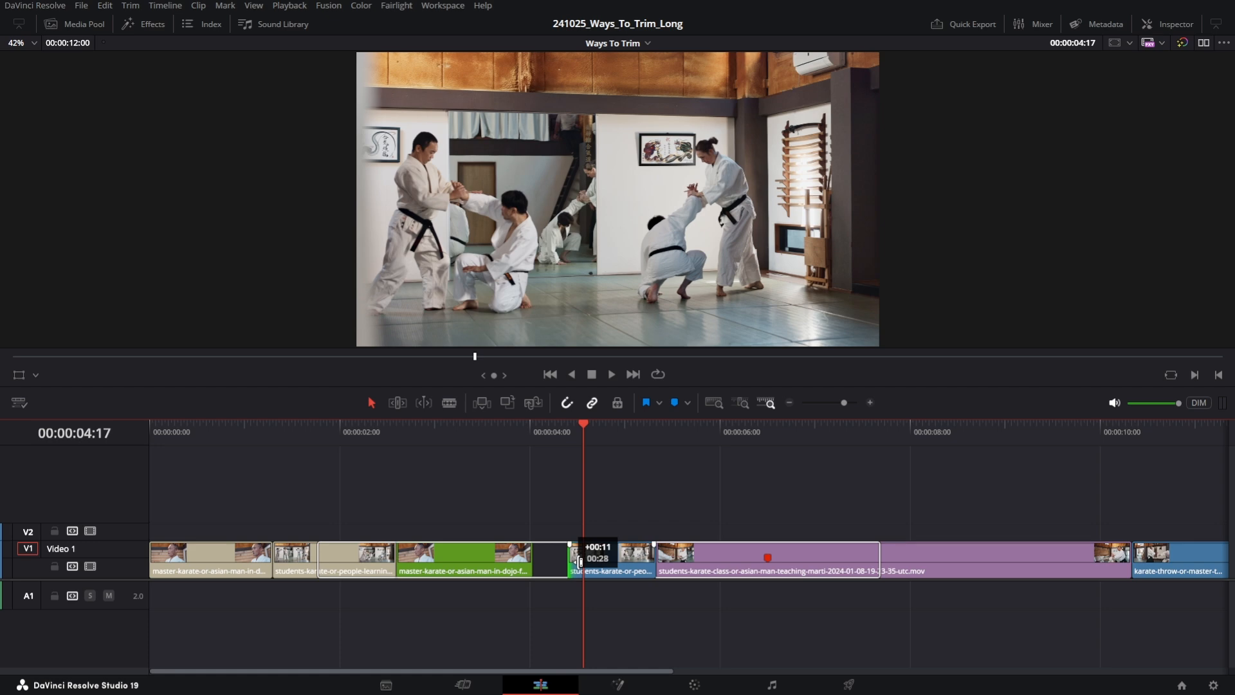
left_click_drag(579, 561, 580, 562)
key("ctrl+z")
- Zoom in and trim the end of the blue students clip shorter in selection mode
scroll(555, 545, "up", 4)
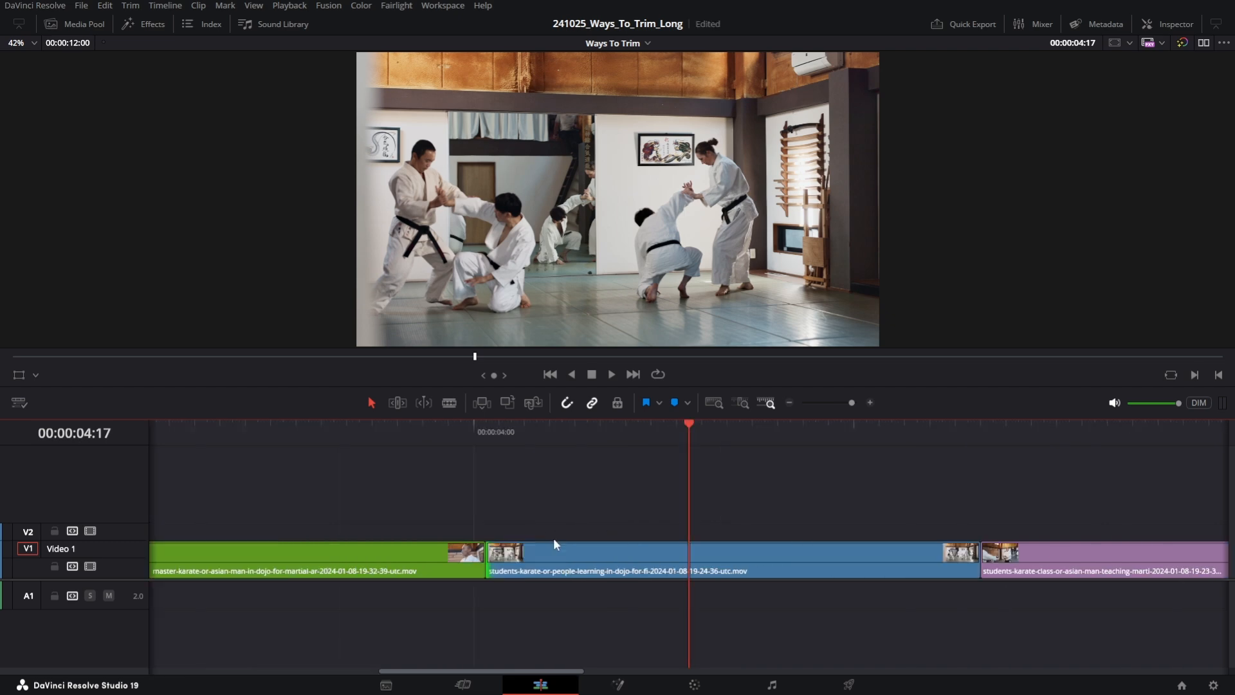
scroll(554, 544, "right", 3)
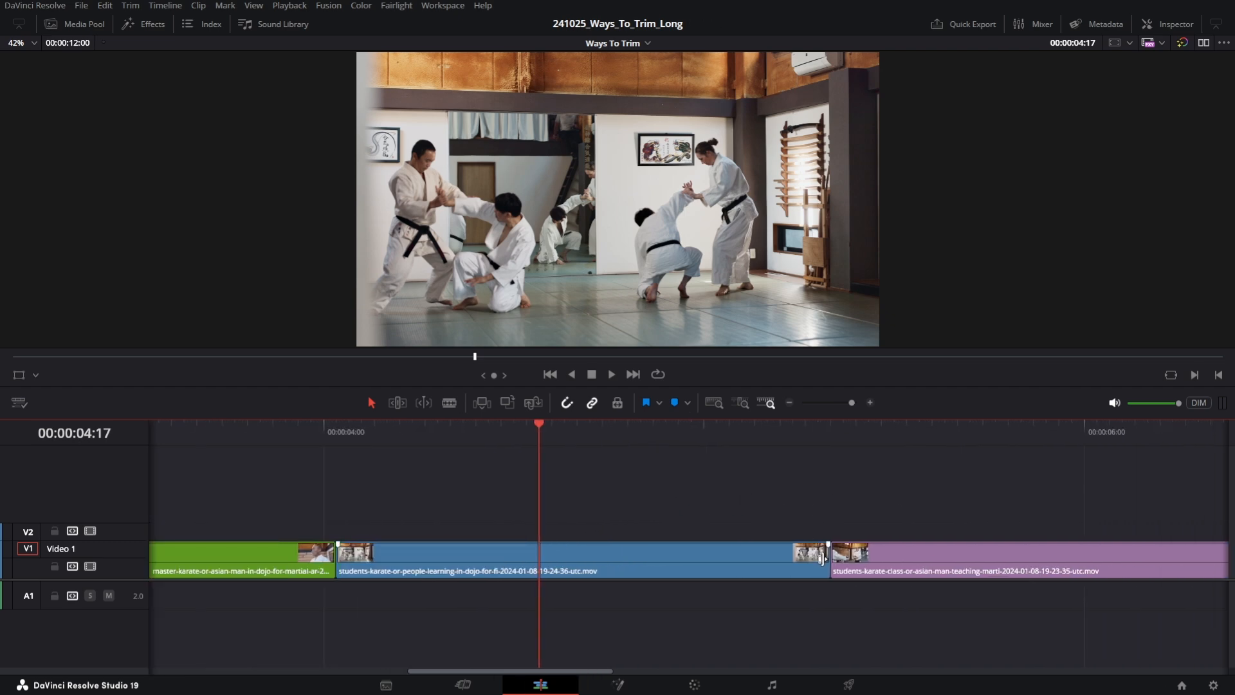
left_click_drag(823, 559, 727, 571)
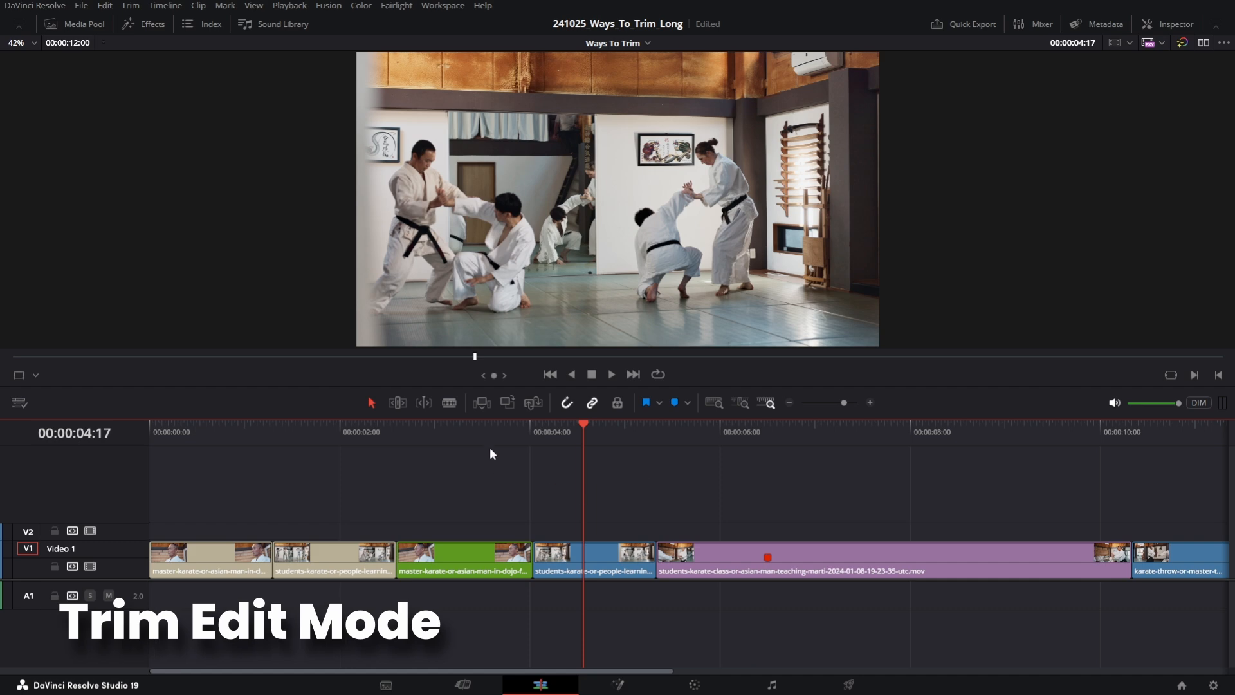
- Switch to Trim Edit mode and ripple-trim the edit points around the short blue students clip
left_click(397, 403)
scroll(608, 473, "up", 3)
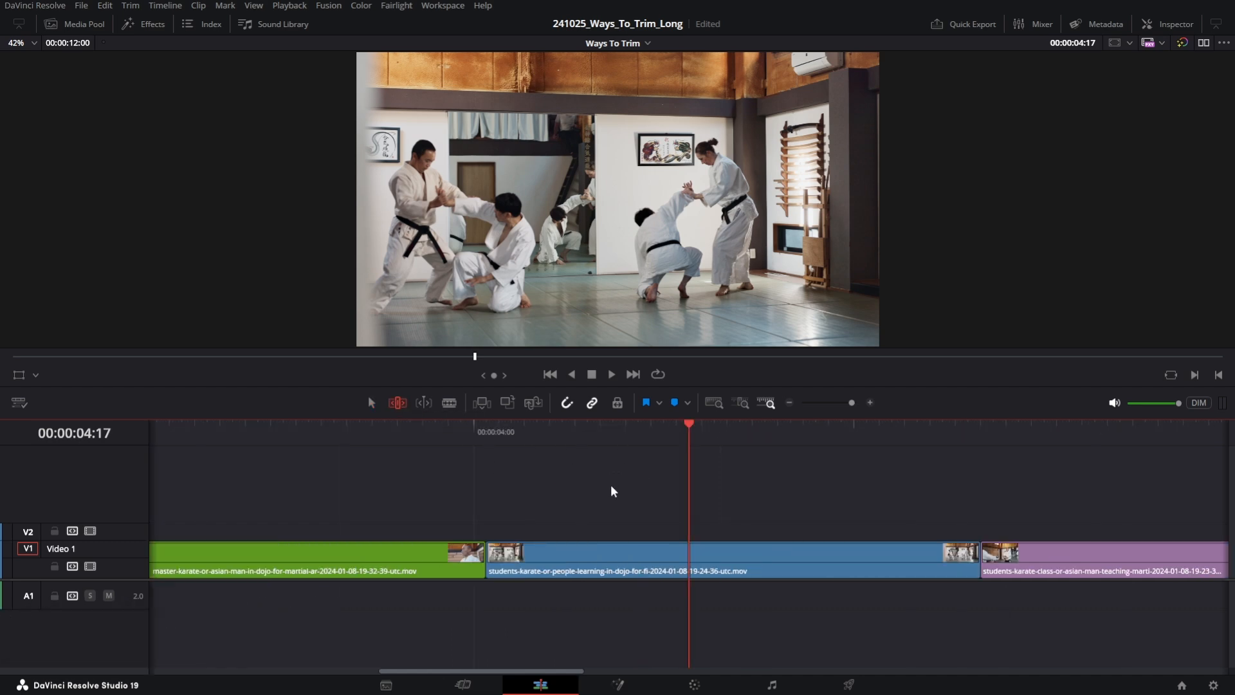
left_click_drag(798, 480, 691, 487)
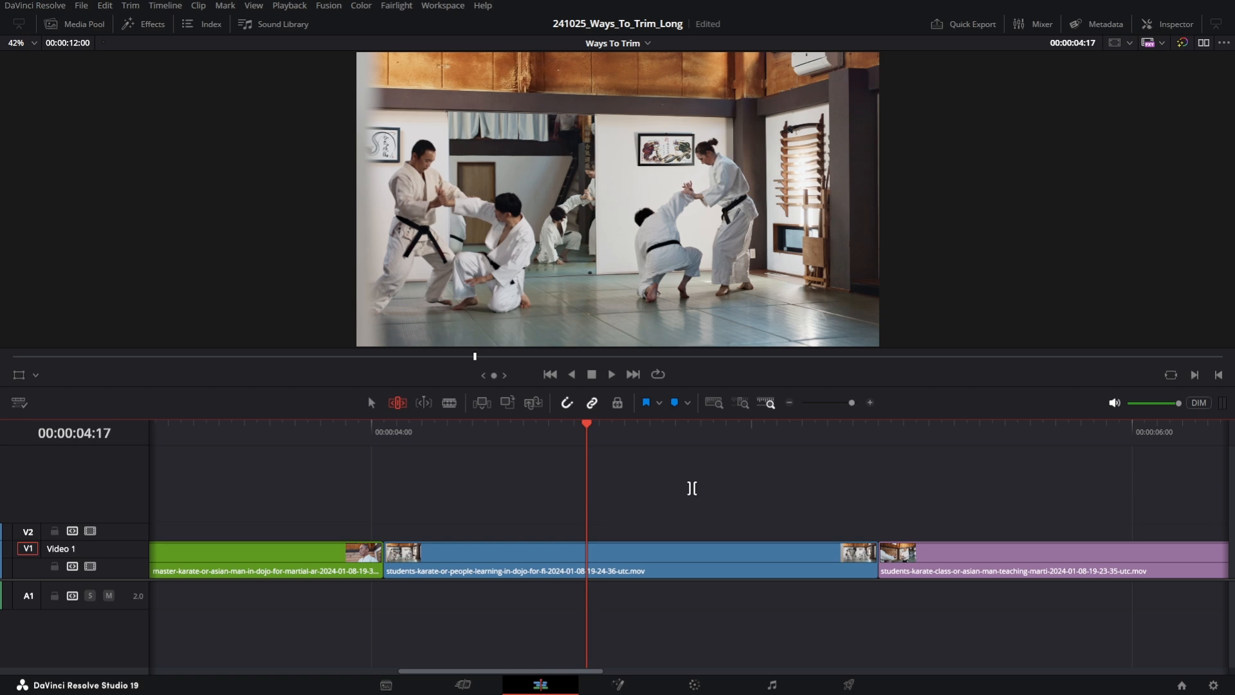
scroll(349, 559, "down", 4)
left_click_drag(348, 561, 377, 559)
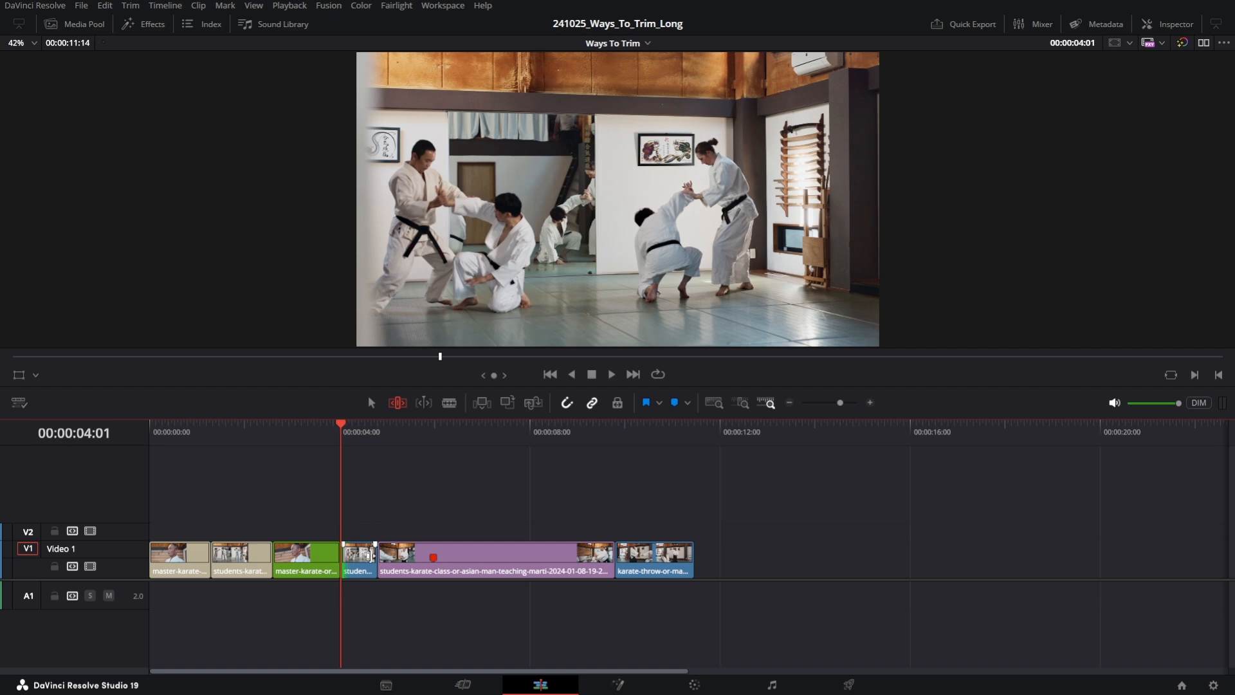
left_click_drag(377, 558, 414, 558)
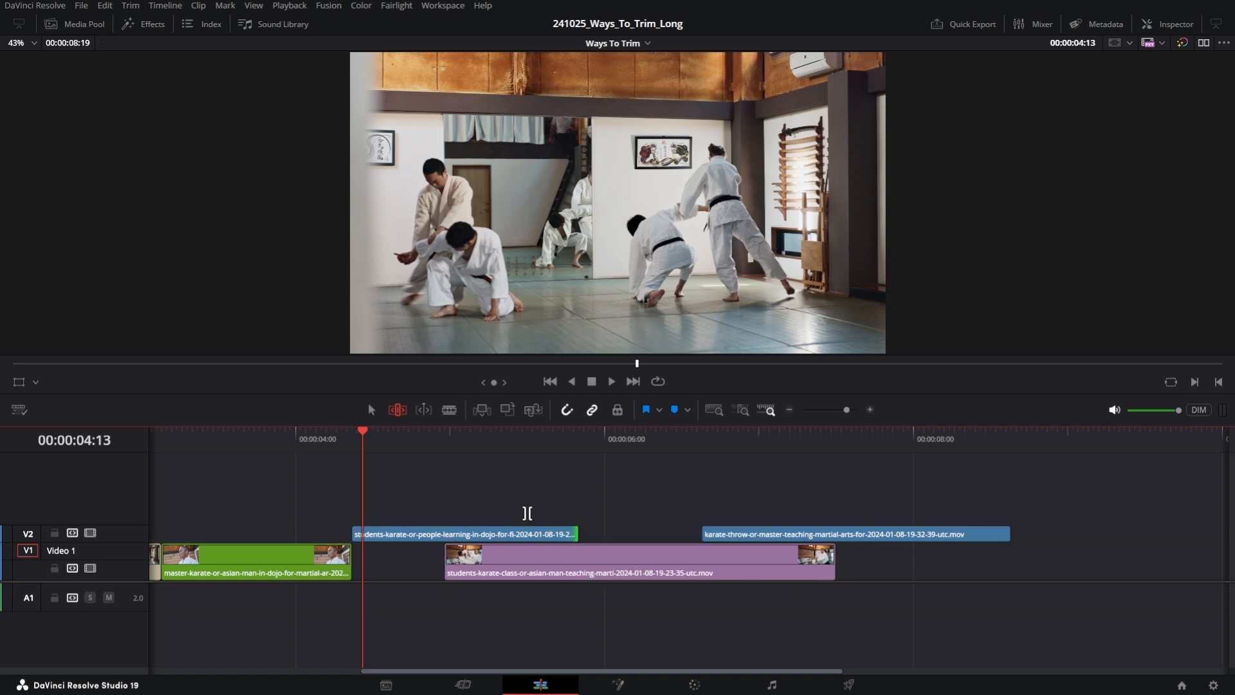
- Select the purple clip's edges and ripple-extend the end of the students clip on track V2
left_click(449, 564)
left_click(829, 561)
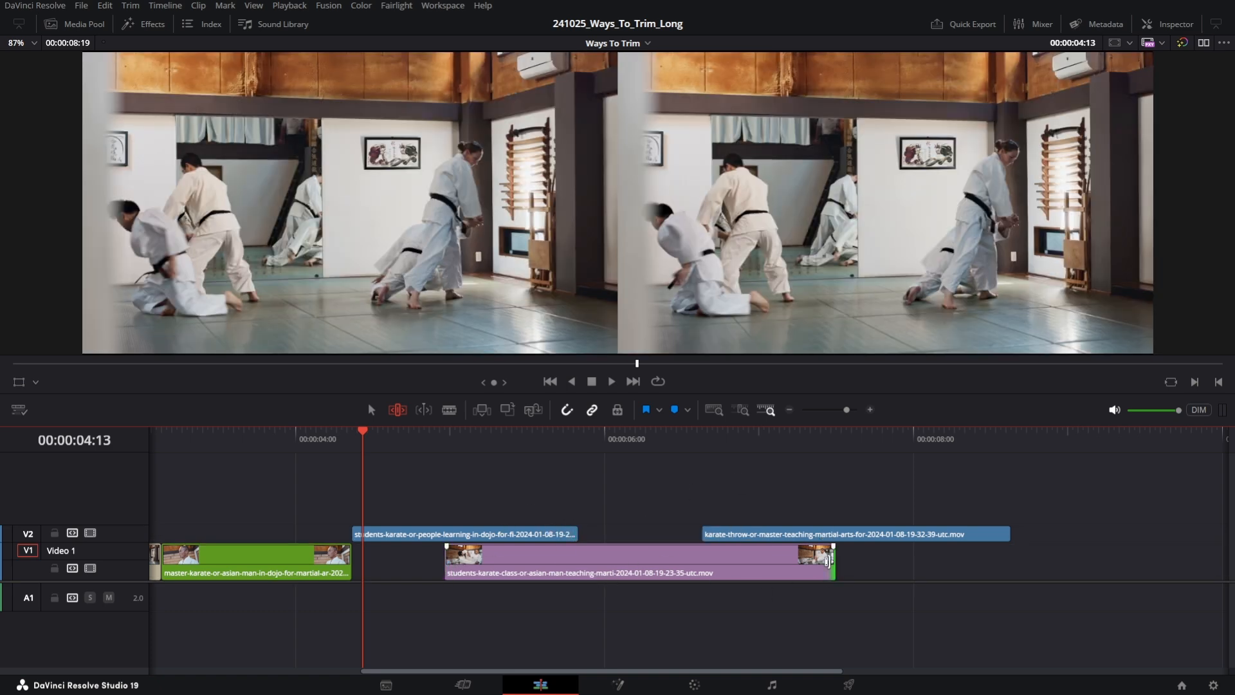
left_click(575, 533)
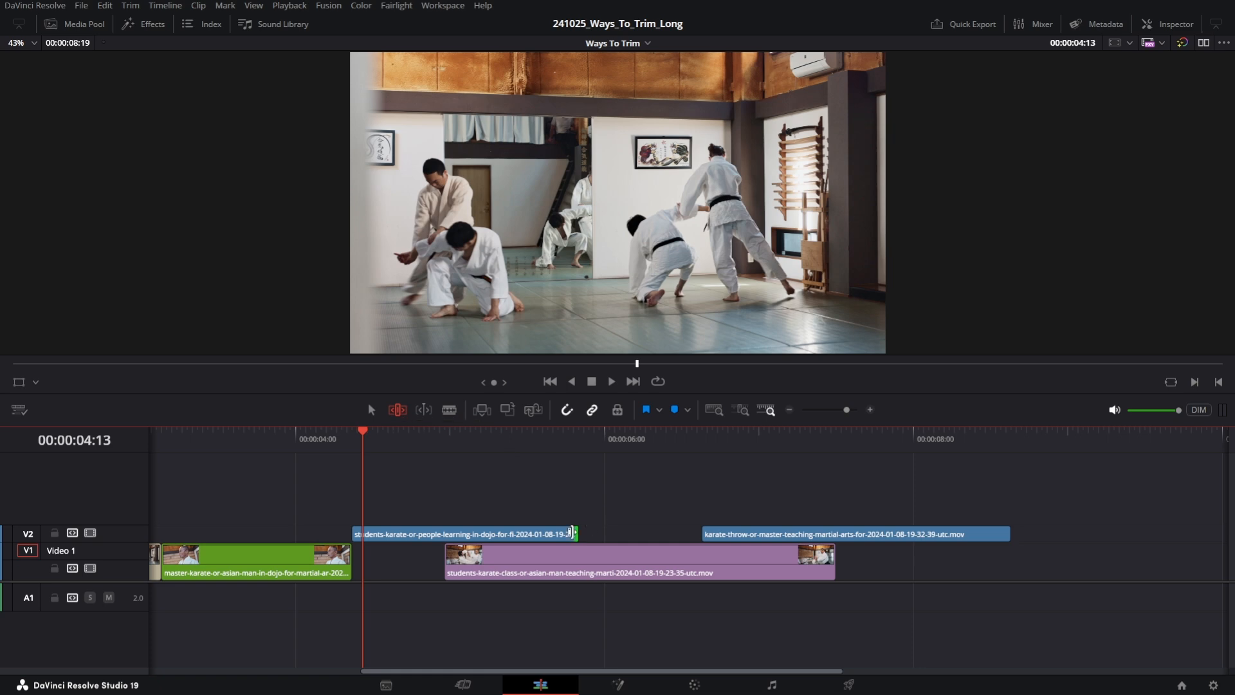
left_click_drag(577, 534, 630, 544)
- Switch between Selection and Trim modes and slip the contents of the blue students clip
key("a")
key("t")
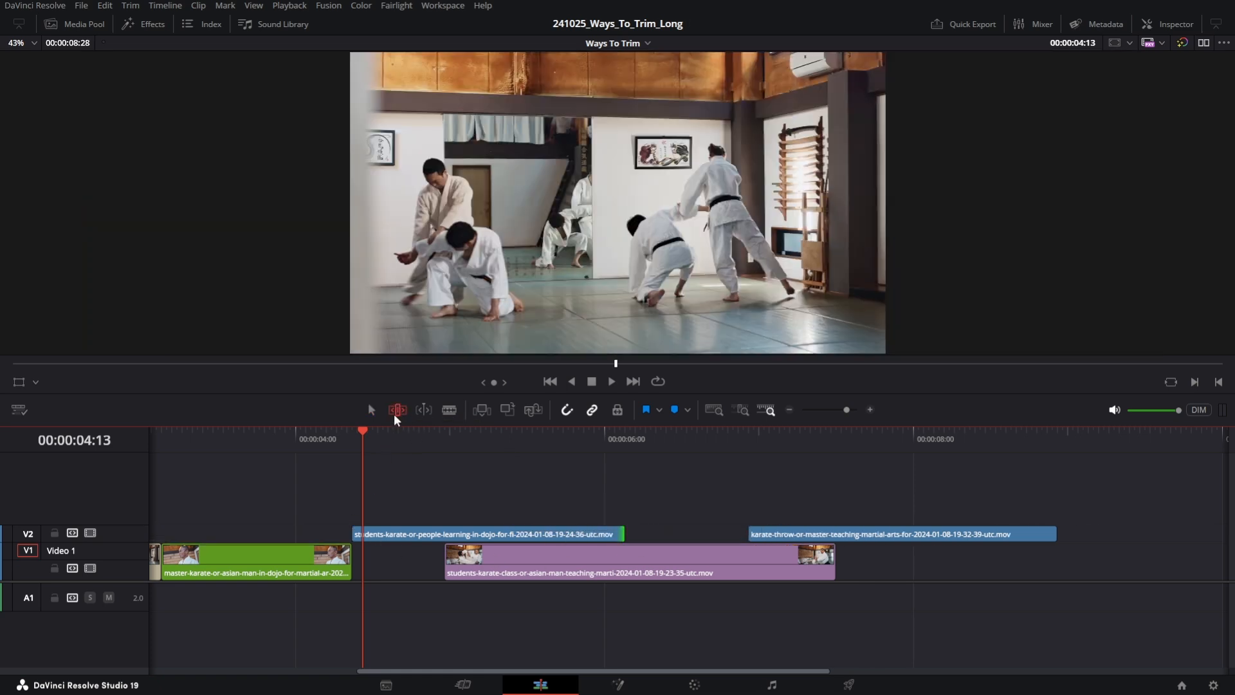
left_click_drag(356, 534, 468, 565)
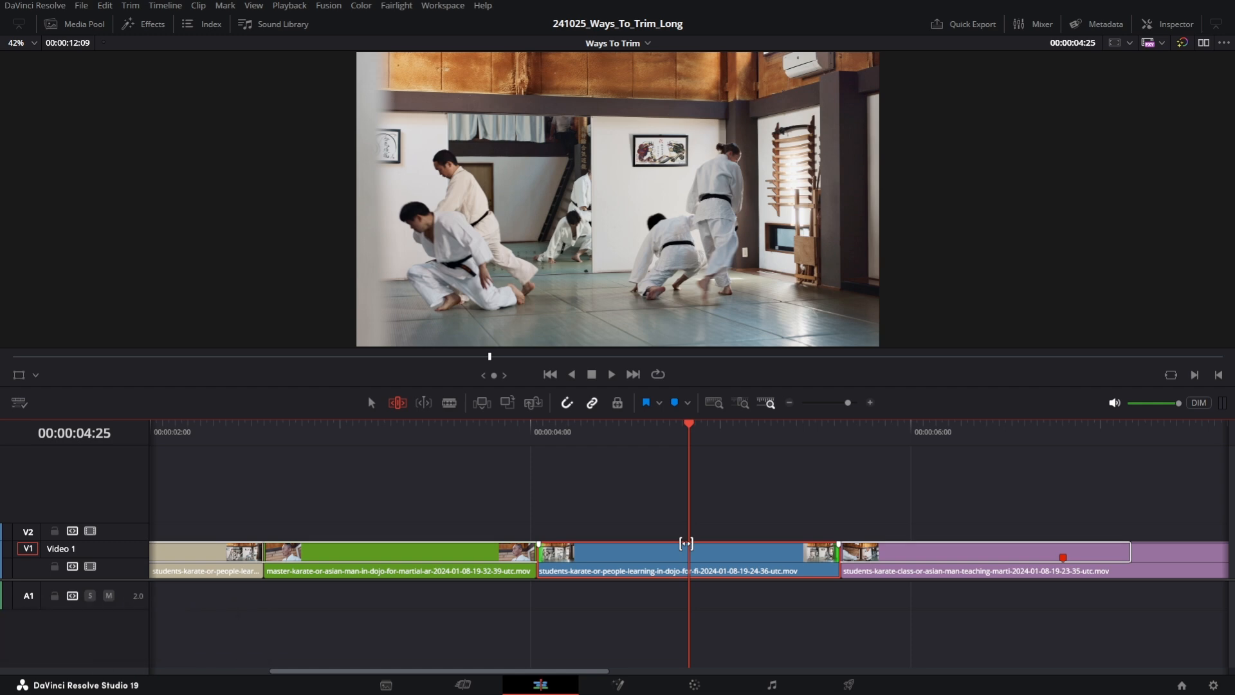
left_click(686, 544)
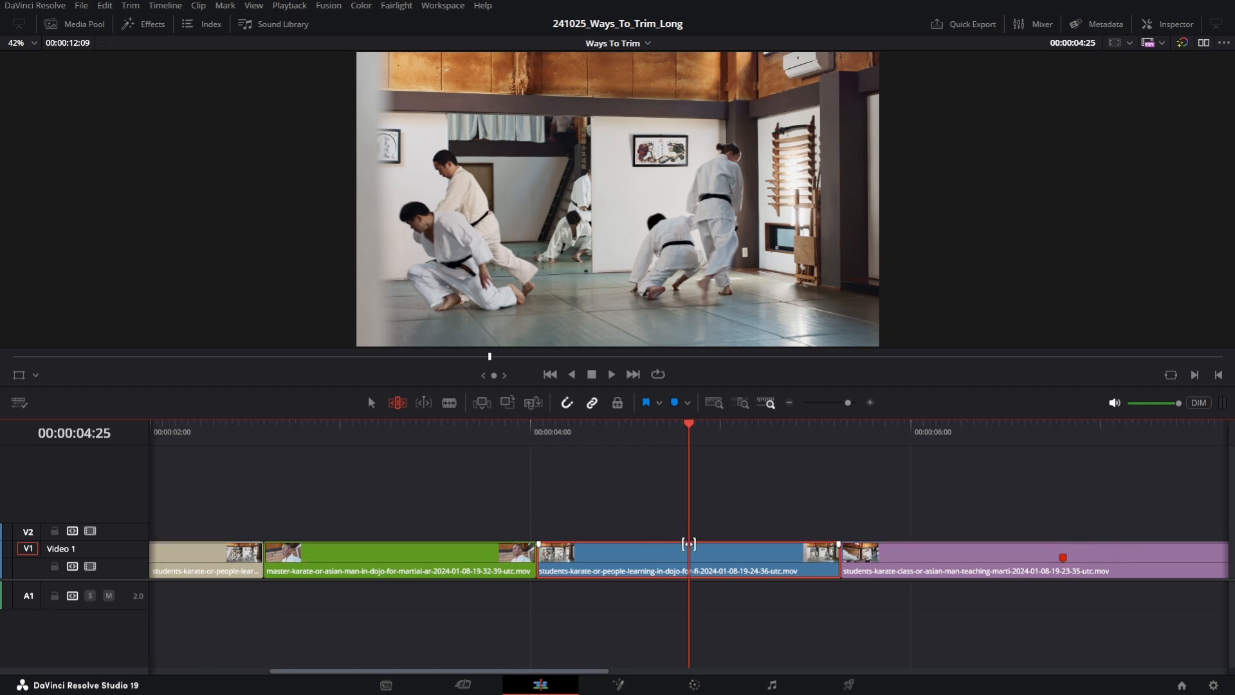
left_click_drag(688, 543, 721, 541)
- Slide the blue students clip along the timeline between its neighbouring clips, then return to Selection mode
left_click_drag(674, 571, 725, 572)
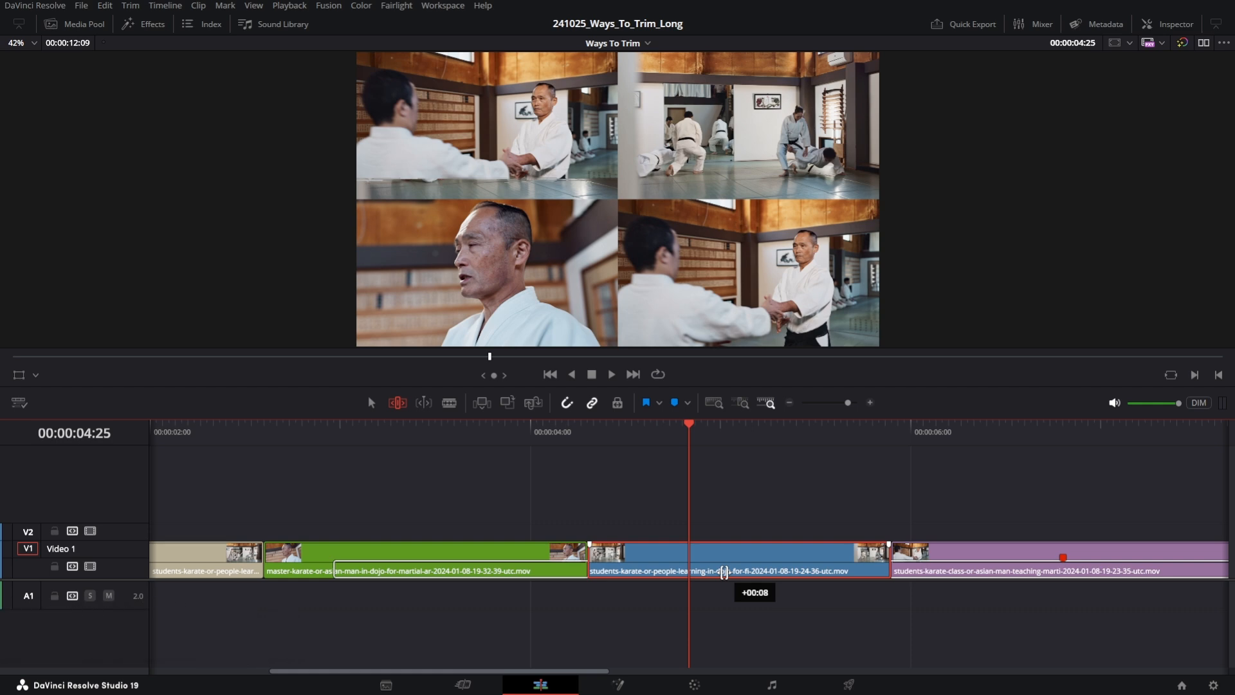
left_click_drag(724, 572, 692, 576)
key("a")
scroll(729, 516, "down", 4)
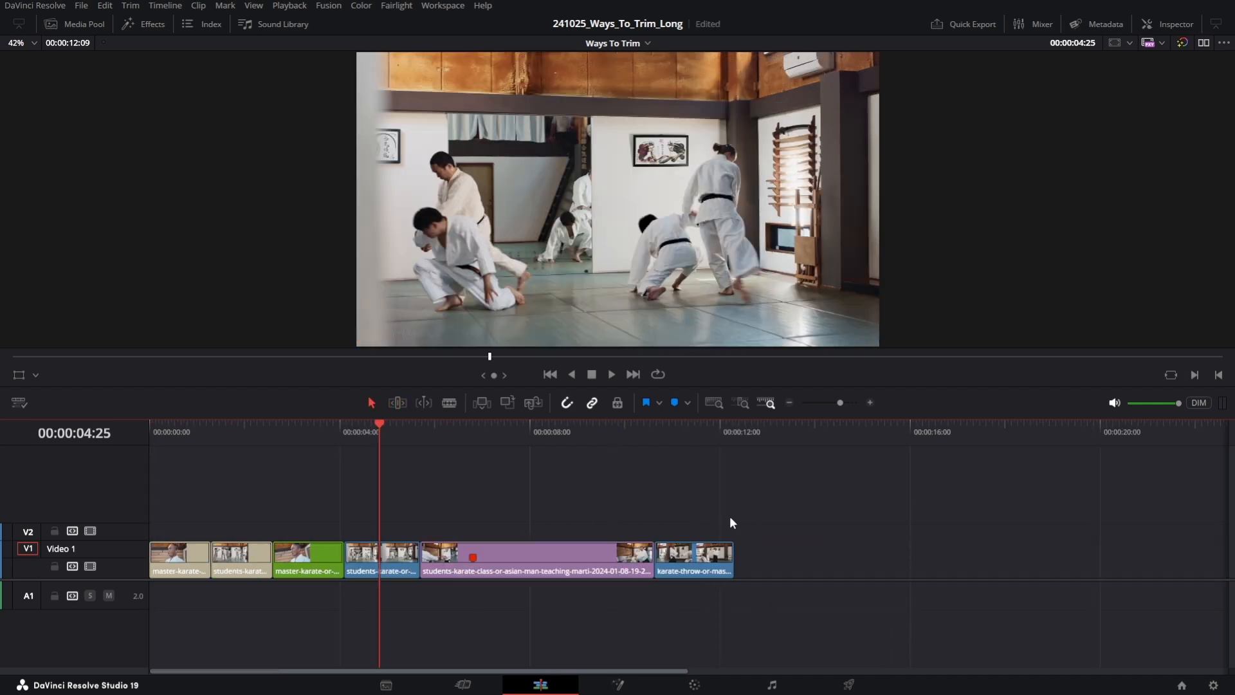
- Lasso-select several edit points in Trim mode and in Selection mode and drag the selected edits
key("t")
left_click_drag(240, 466, 510, 588)
mouse_move(417, 562)
left_mouse_down()
mouse_move(457, 566)
mouse_move(418, 571)
left_mouse_up()
key("a")
left_click_drag(244, 470, 370, 624)
left_click_drag(324, 555, 390, 560)
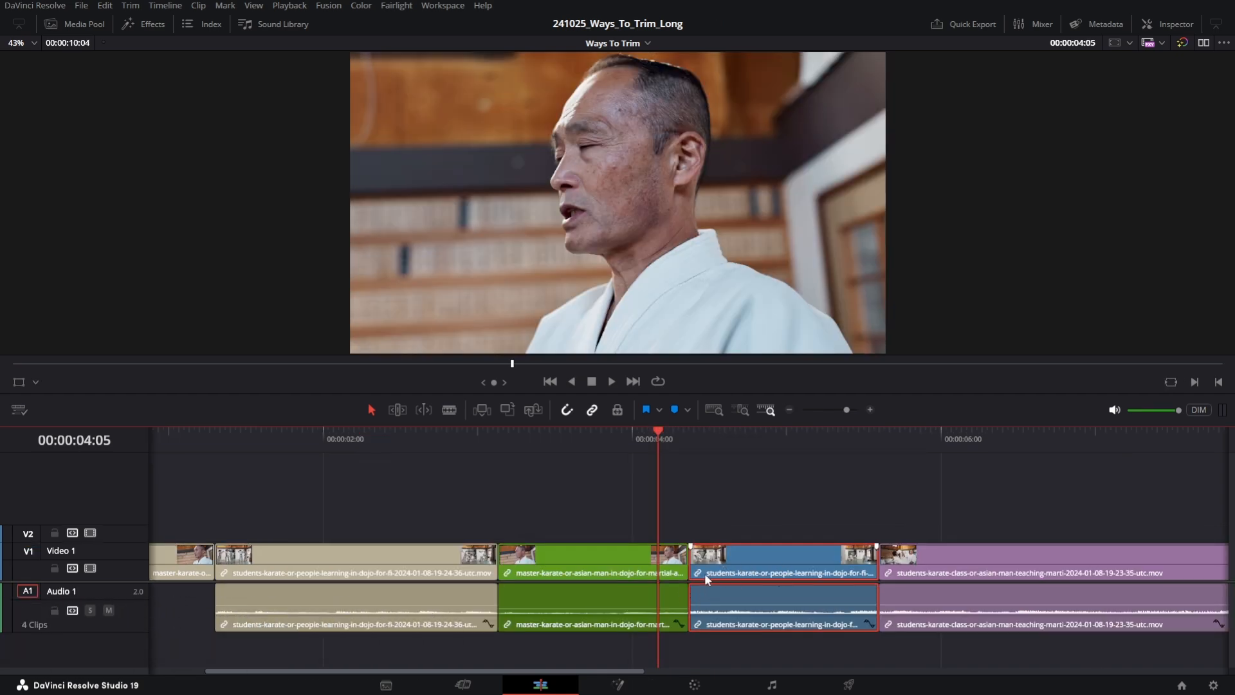
- Try moving the blue students video clip separately from its linked audio, then undo it
mouse_move(752, 565)
left_mouse_down()
mouse_move(779, 569)
mouse_move(728, 570)
mouse_move(757, 575)
left_mouse_up()
left_click_drag(902, 570, 863, 570)
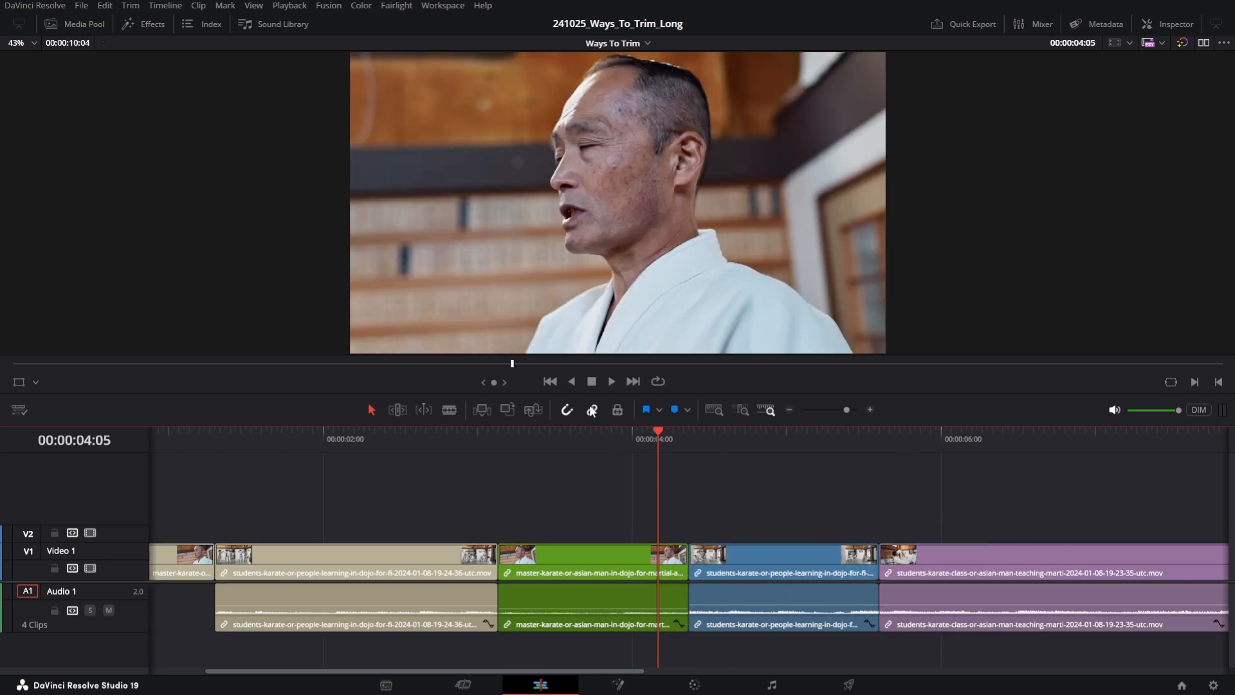
left_click_drag(763, 554, 877, 570)
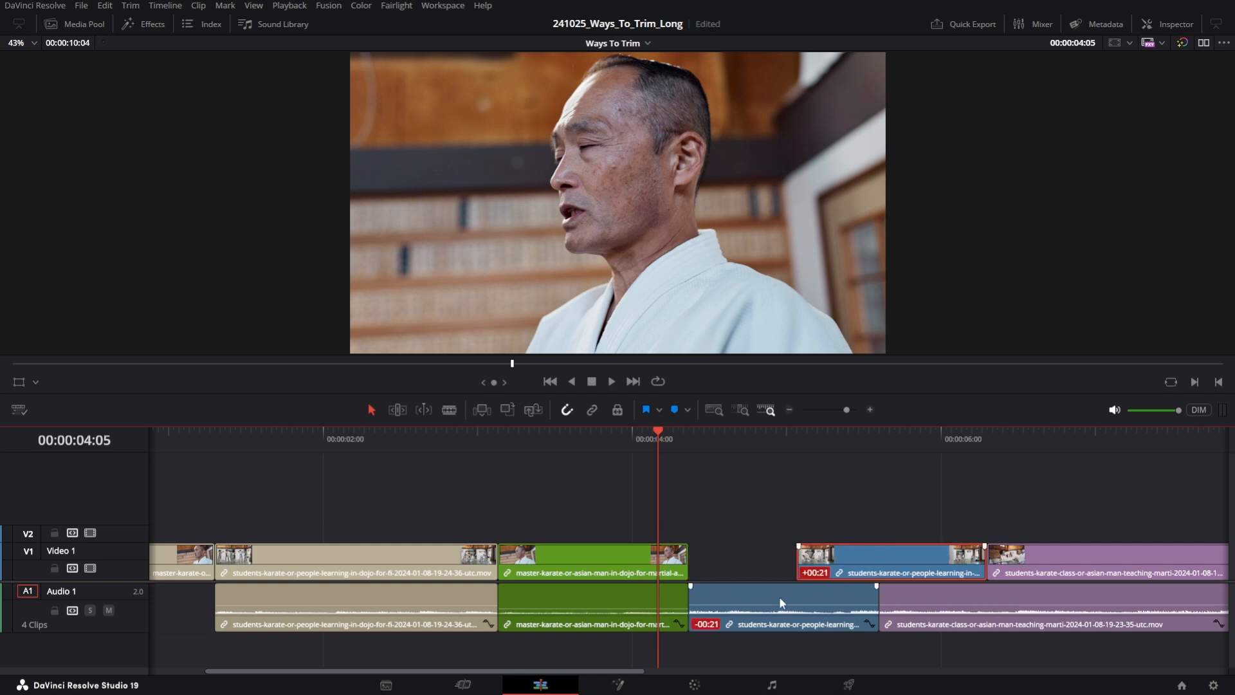
key("ctrl+z")
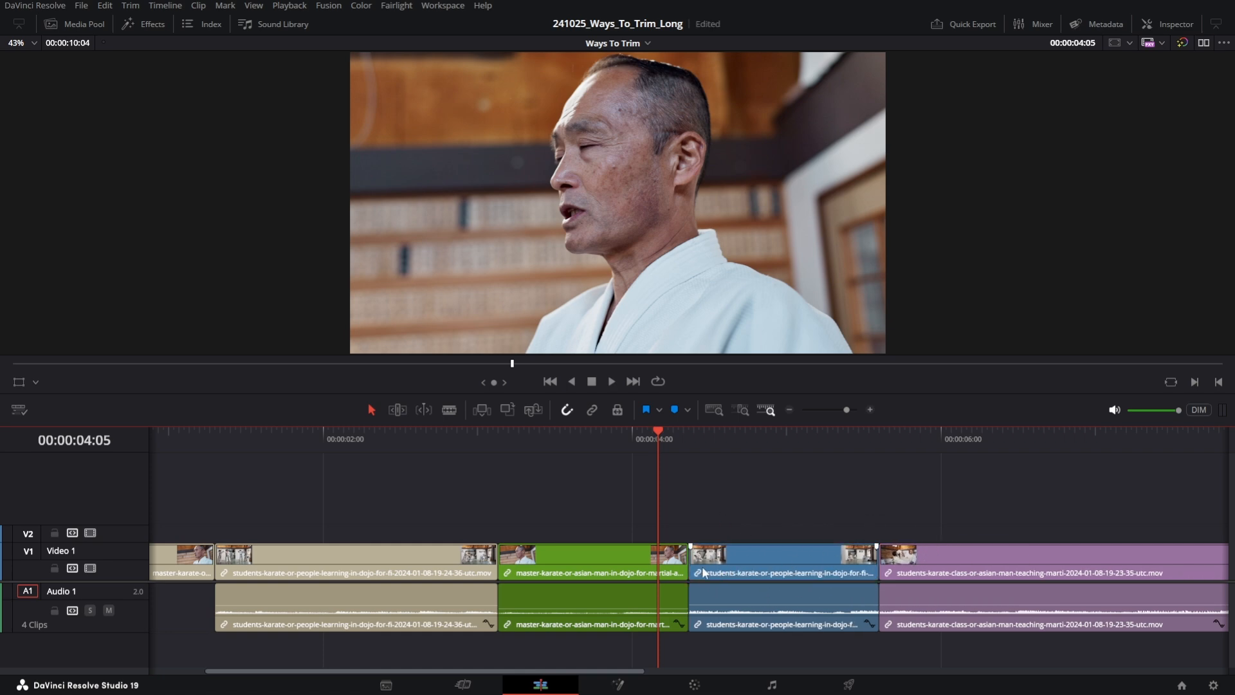
- Try trimming the start and end of the blue students clip, then undo both trims
left_click_drag(693, 569, 762, 566)
mouse_move(877, 562)
left_mouse_down()
mouse_move(788, 566)
mouse_move(870, 561)
left_mouse_up()
key("ctrl+z")
key("ctrl+z")
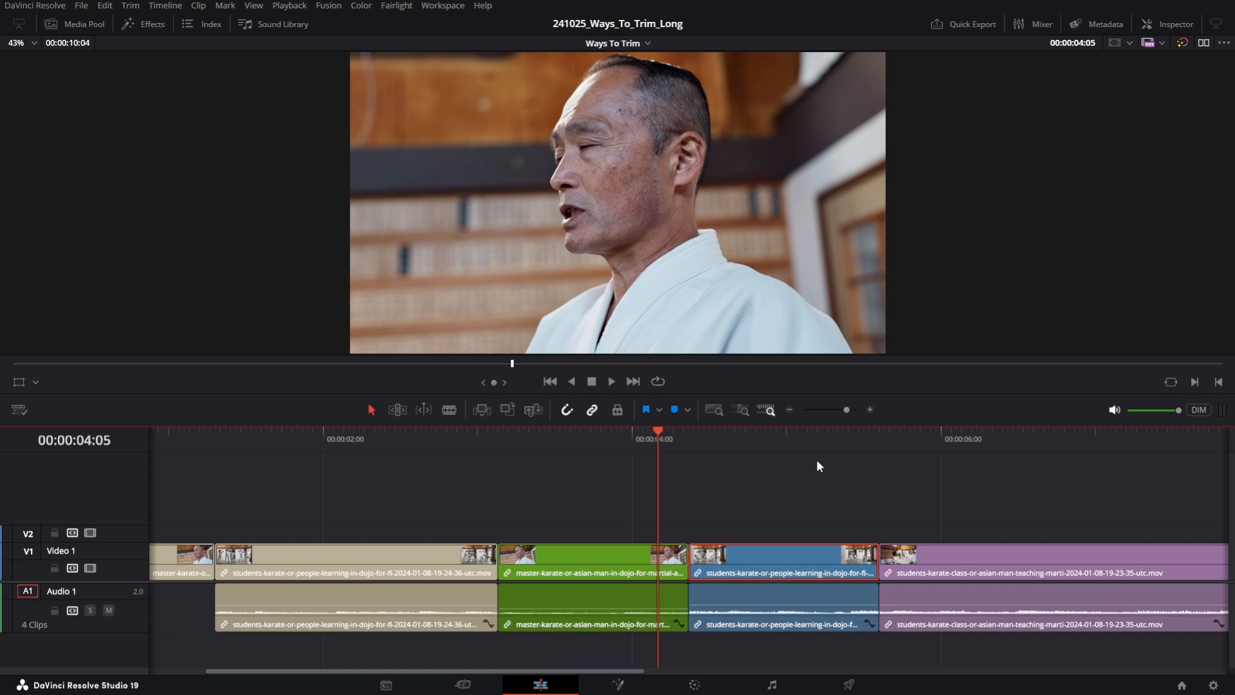
- Select the blue clip's audio and drag the edit point between the green master clip and blue students clip rightward
left_click(783, 618)
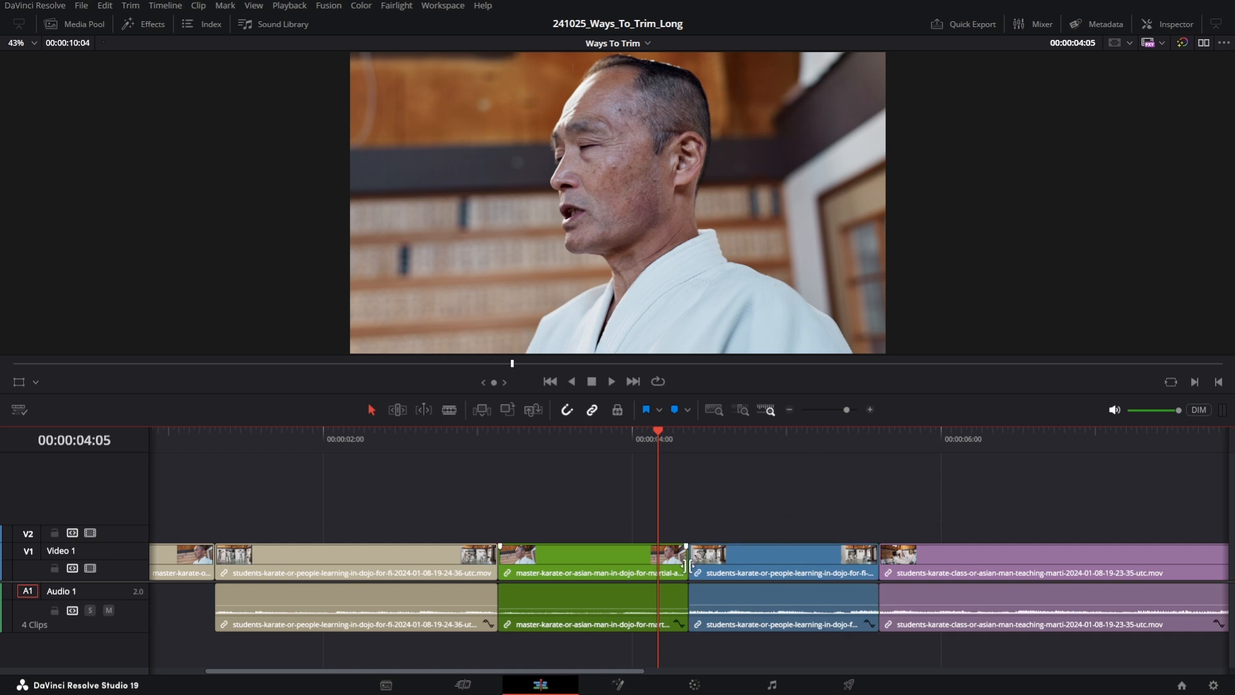
left_click_drag(688, 559, 759, 564)
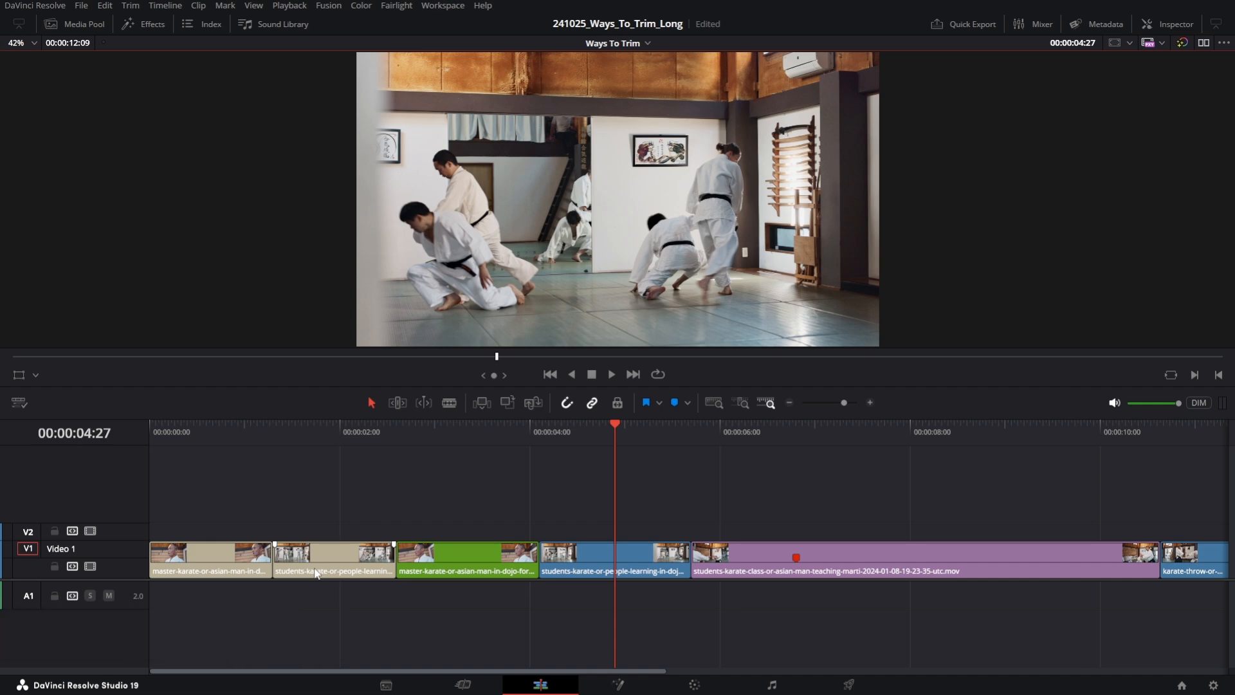
- Open the Trim Editor on the edit point between the green master clip and the blue students clip
left_click(131, 6)
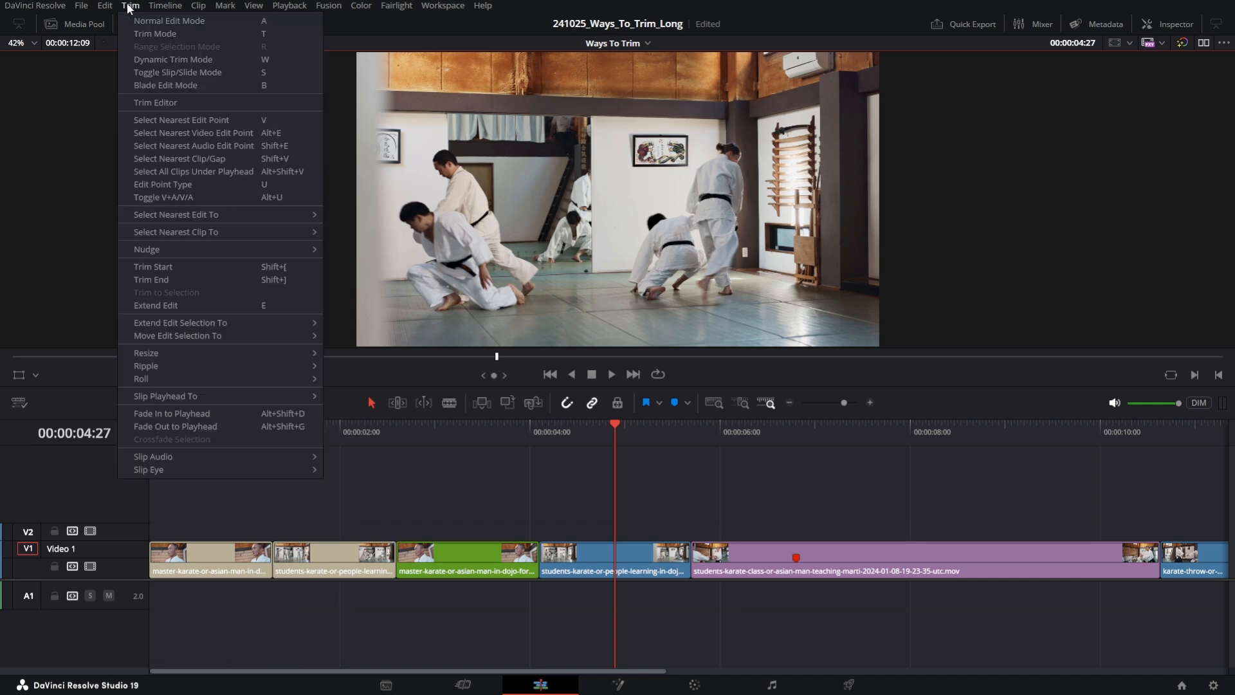
left_click(145, 103)
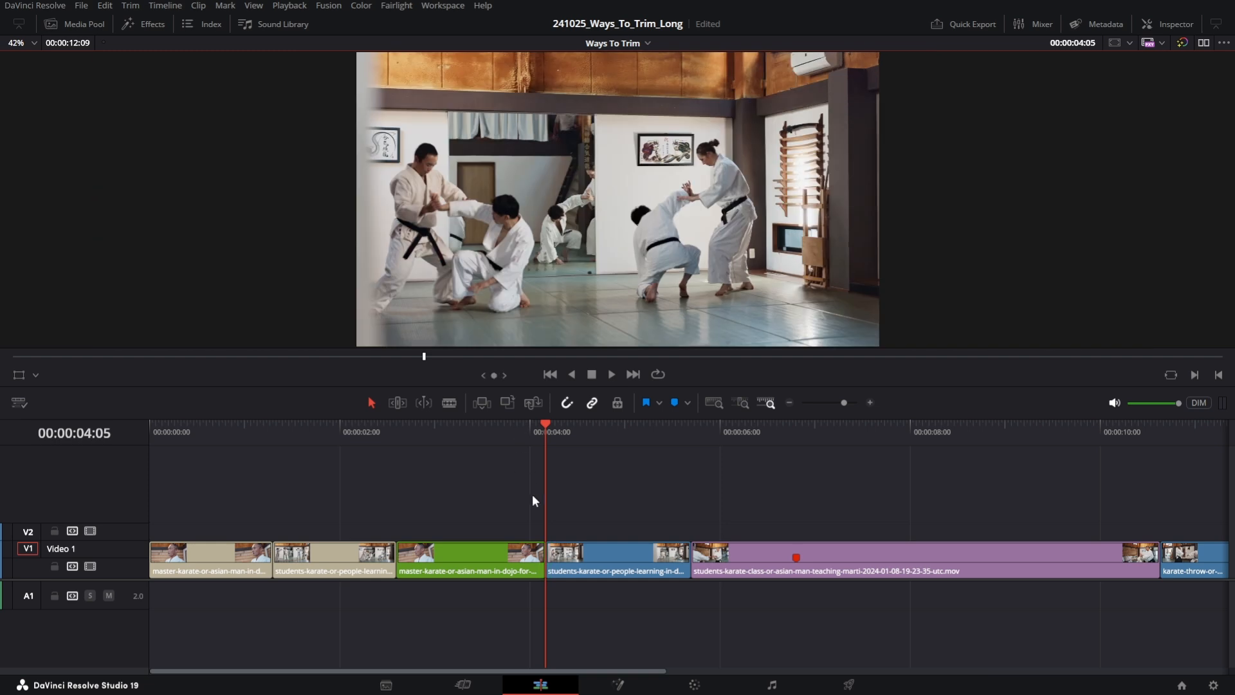
double_click(542, 566)
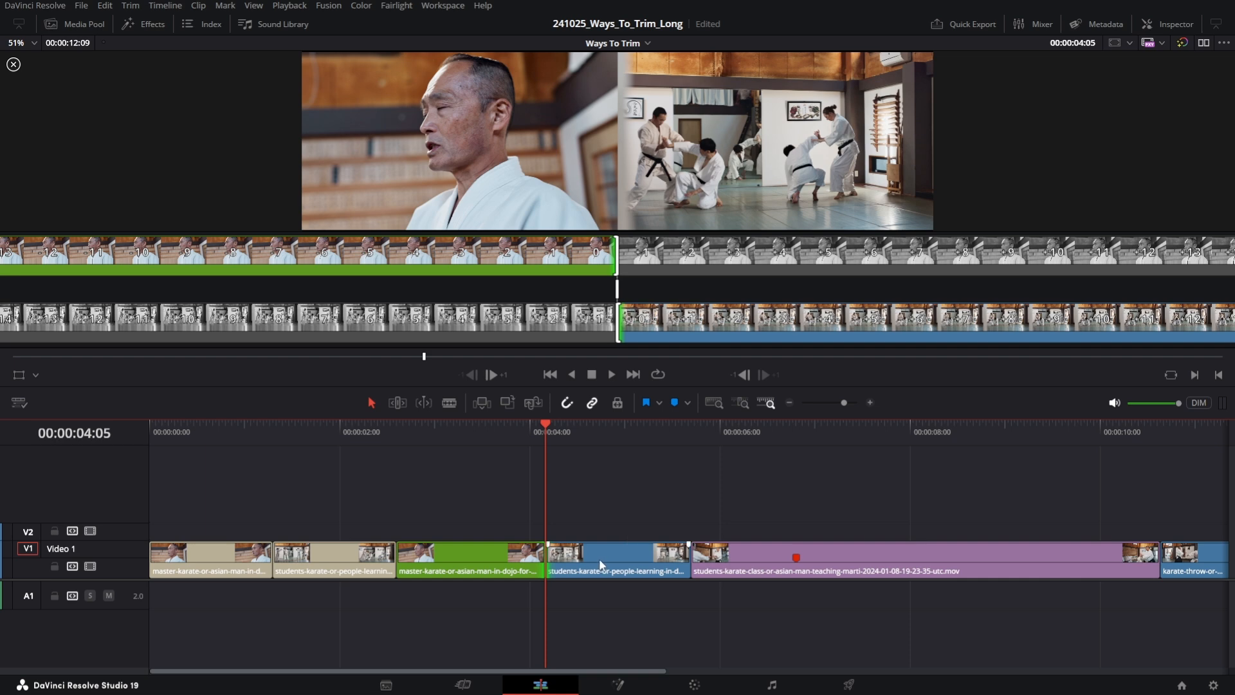
- Try trimming the outgoing and incoming sides in the Trim Editor, undo both, and close it
left_click(619, 282)
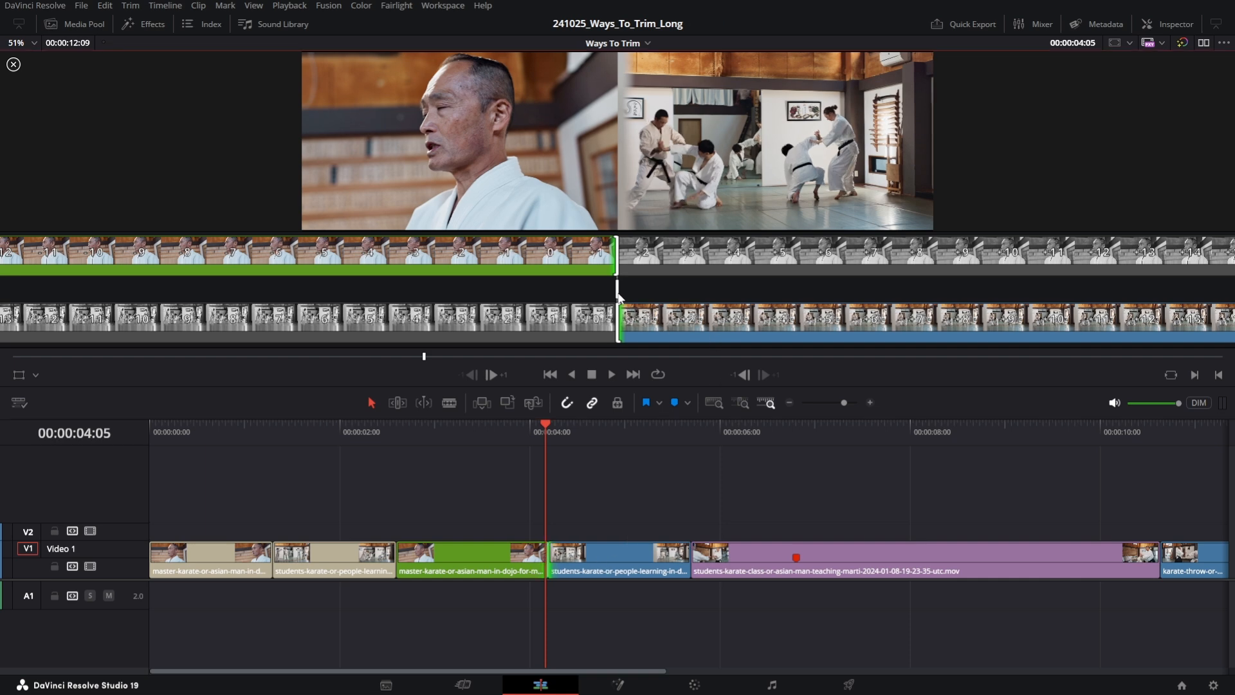
left_click_drag(616, 263, 628, 252)
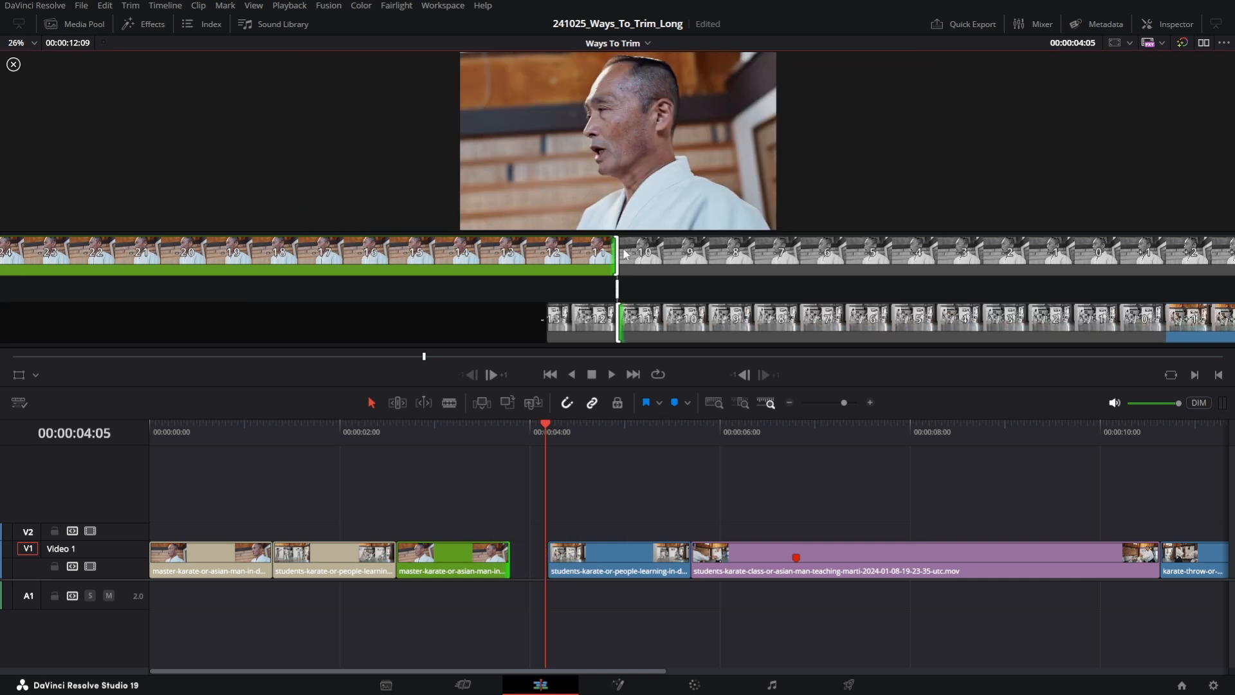
left_click_drag(623, 322, 619, 325)
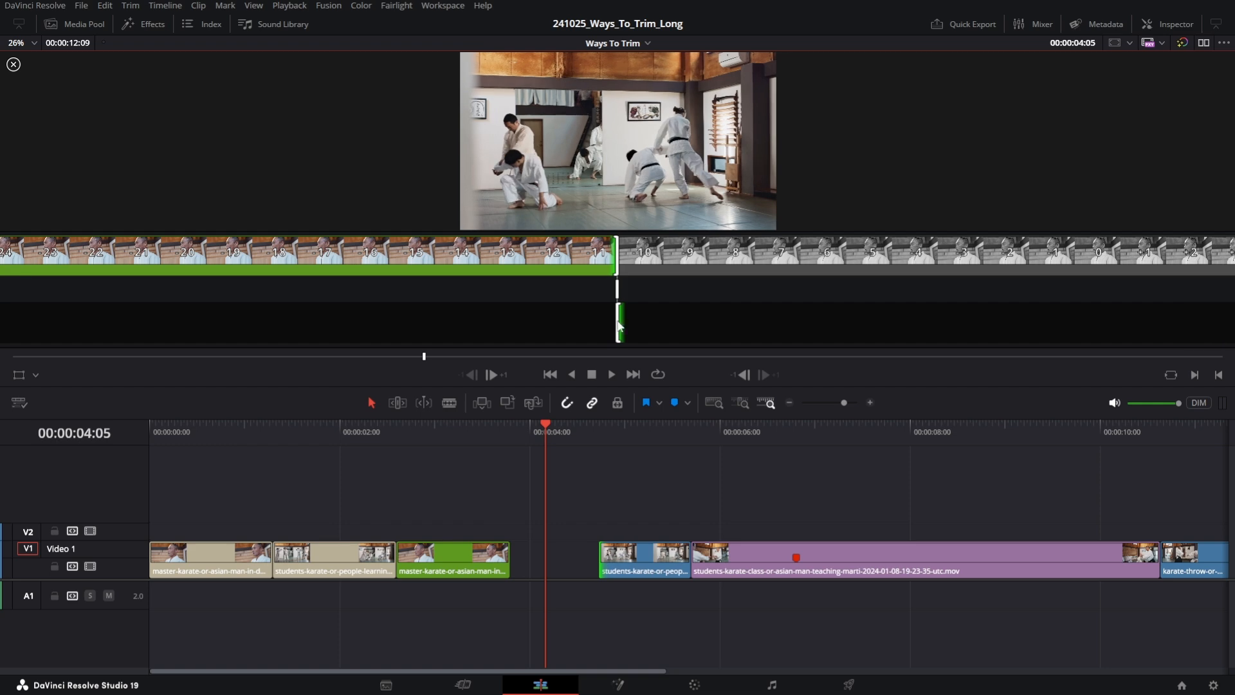
key("ctrl+z")
key("ctrl+z")
key("Escape")
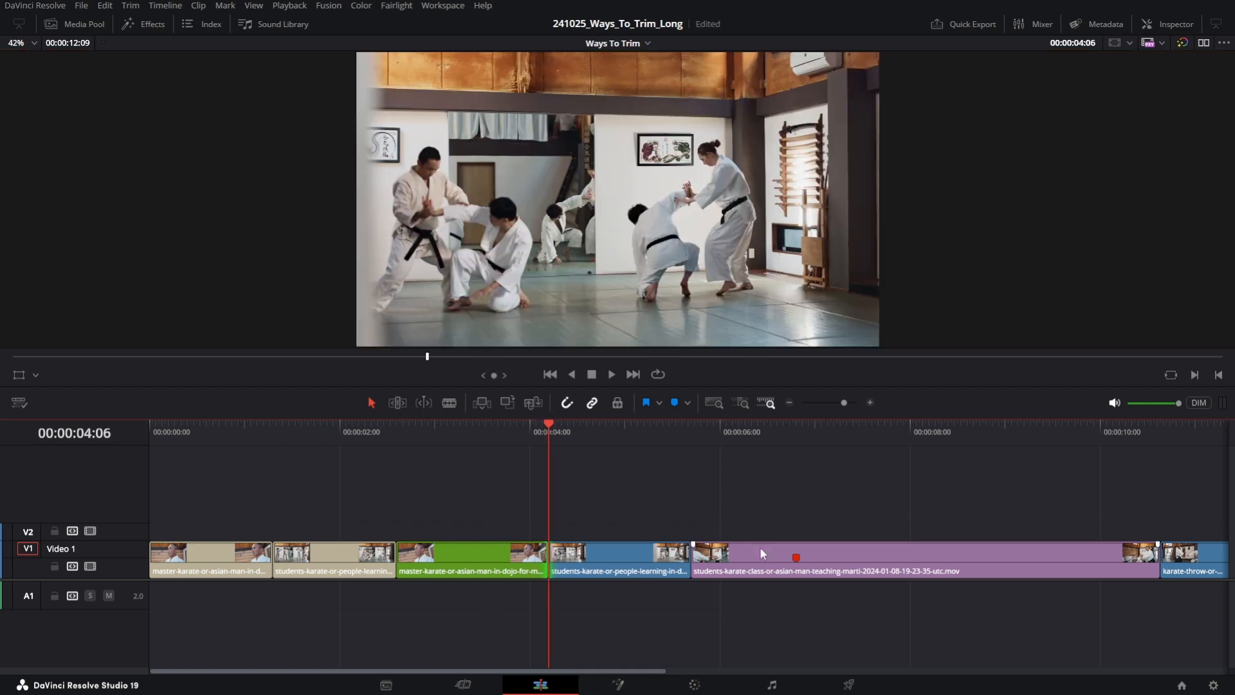
- In Trim mode, reopen the Trim Editor on that edit and ripple-trim the end of the green master clip shorter
left_click(397, 410)
left_click(546, 557)
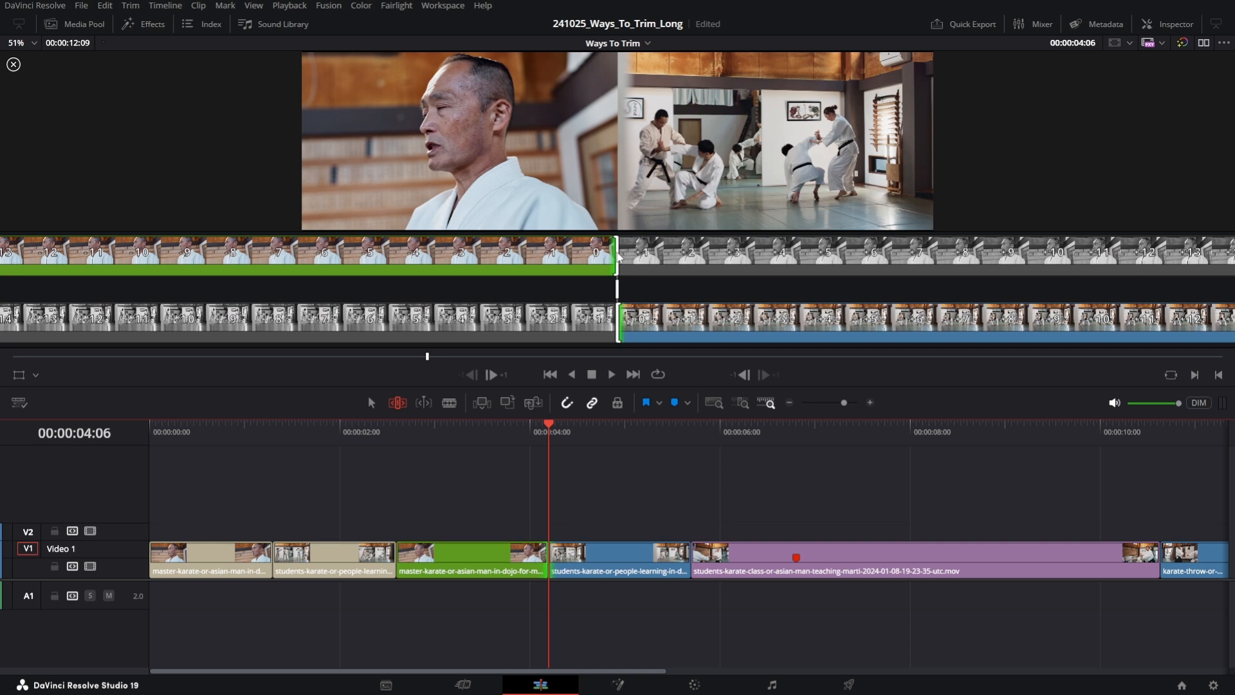
left_click_drag(619, 257, 591, 257)
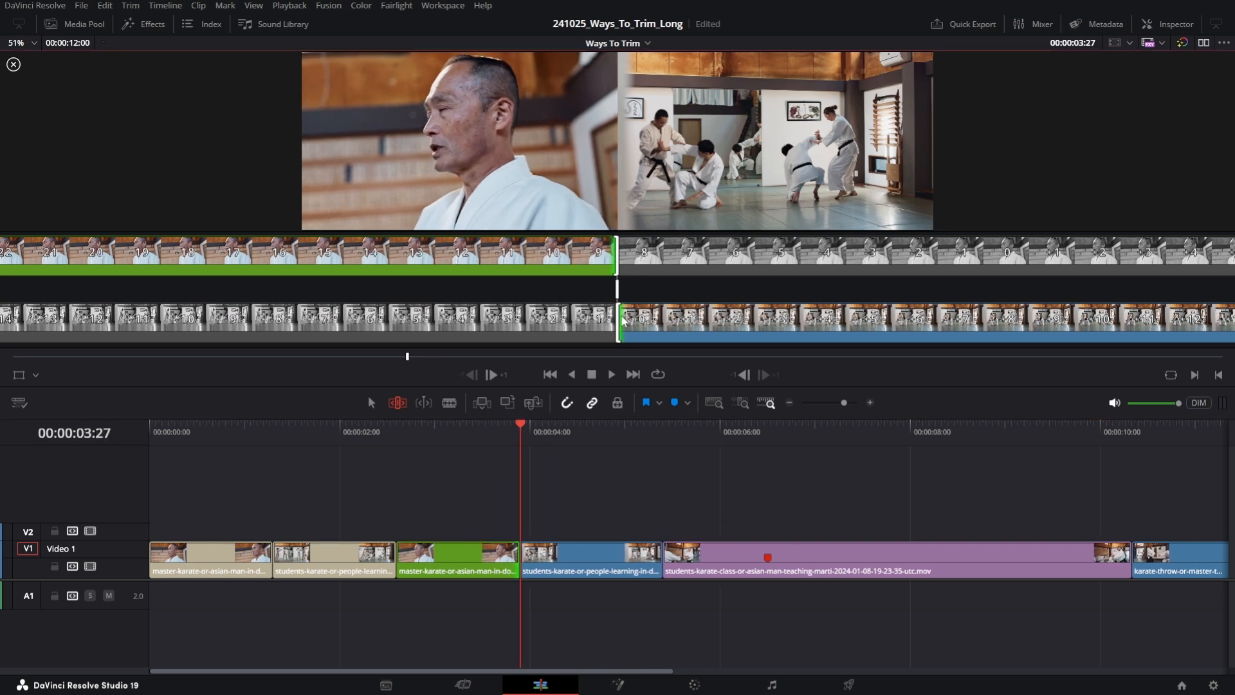
- Ripple-trim the start of the incoming clip in the Trim Editor and step back to an earlier edit point
left_click_drag(623, 321, 648, 322)
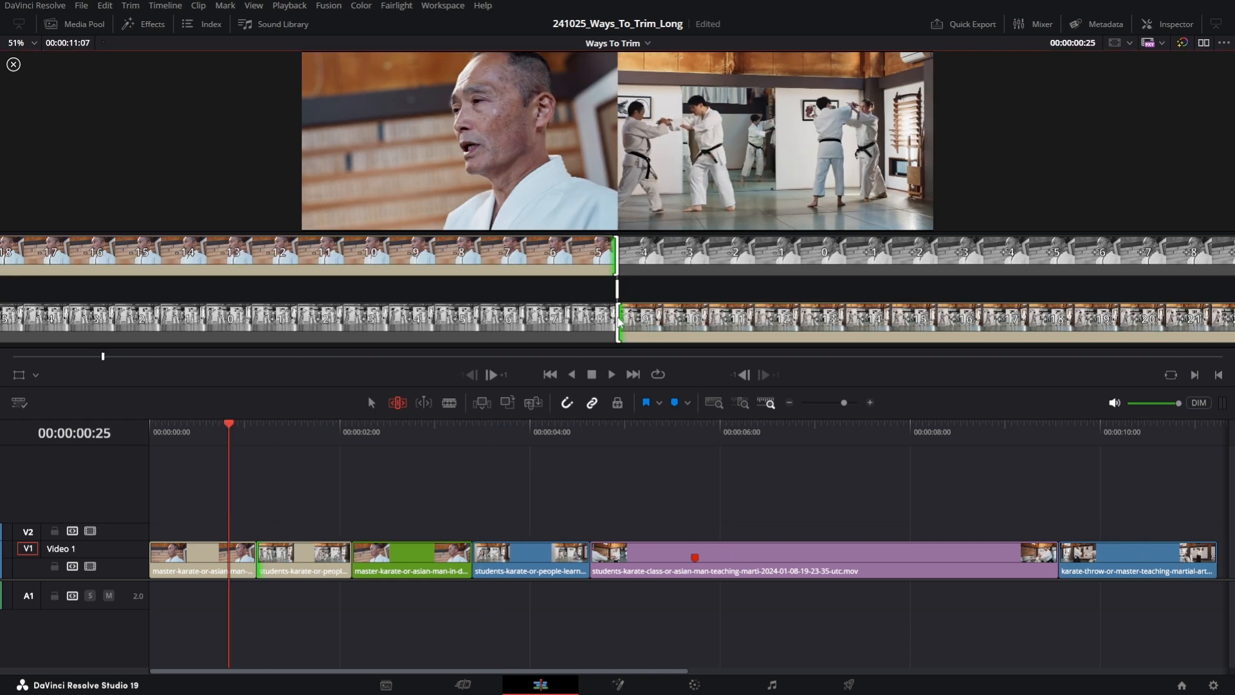
key("Down")
key("Down")
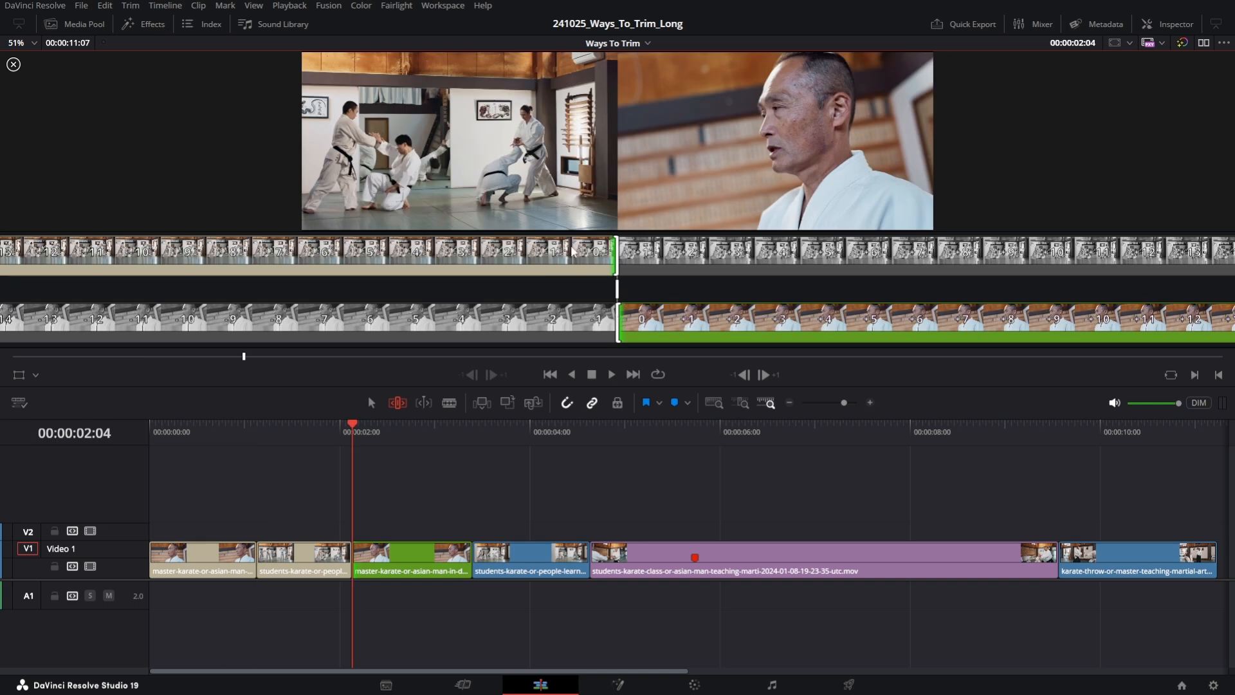
- Shorten the end of the beige students clip and trim the start of the green master clip
left_click_drag(615, 254, 598, 254)
left_click_drag(622, 321, 644, 322)
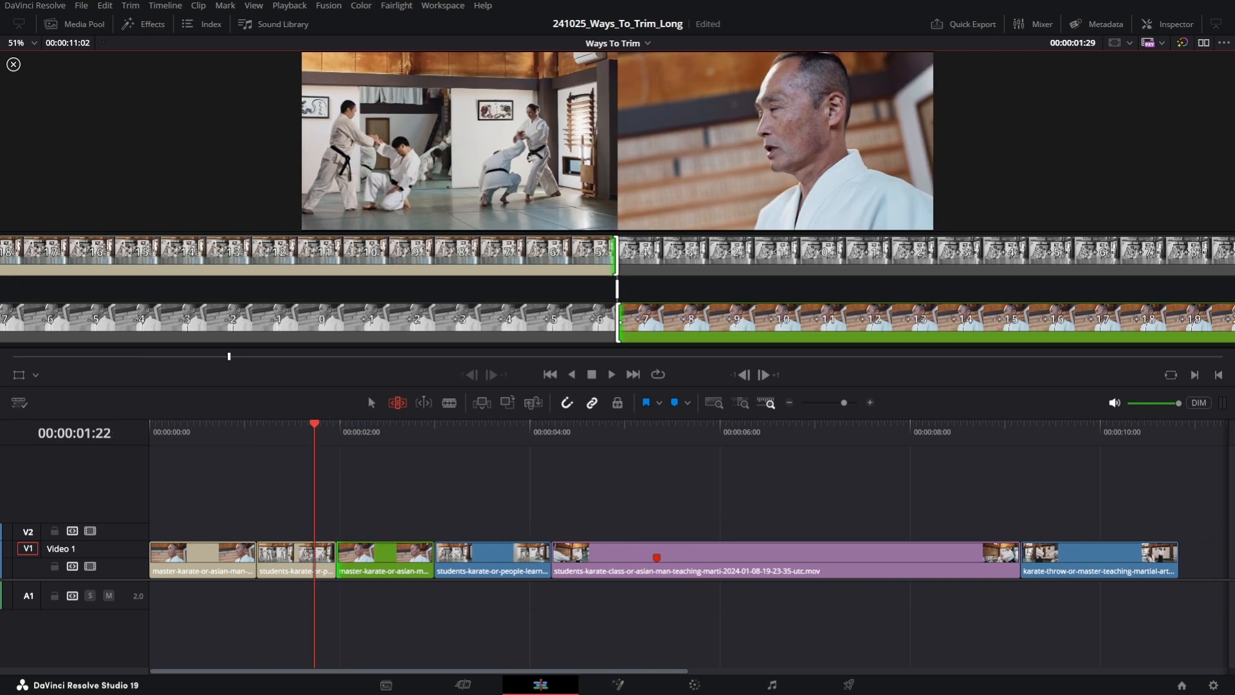
key("Down")
- Trim the current edit point in the Trim Editor and step ahead to a later edit
left_click_drag(613, 254, 645, 322)
key("Down")
key("Down")
- Nudge the selected edit point two frames later and switch its edit point type
key("period")
key("period")
key("u")
- Nudge the edit point three frames earlier and move to the next edit point
key("comma")
key("comma")
key("comma")
key("comma")
key("comma")
key("comma")
key("Down")
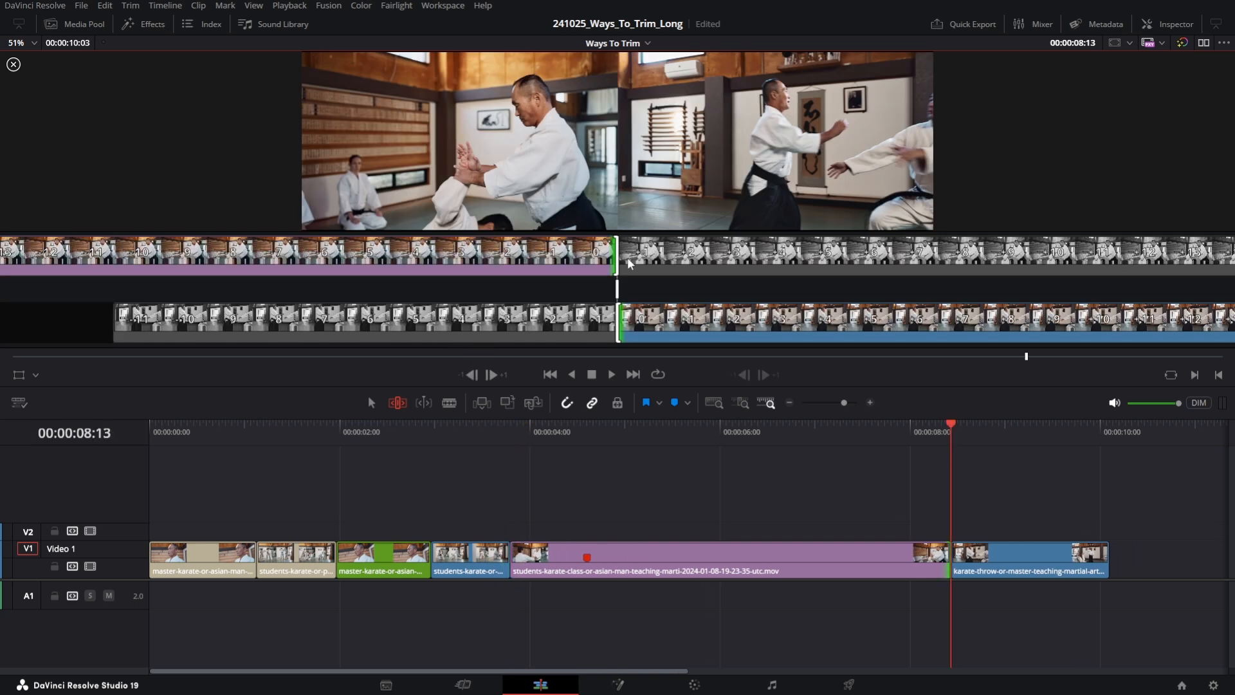
- Nudge the selected edit point five frames earlier in the Trim Editor
key("comma")
key("comma")
key("comma")
key("comma")
key("comma")
key("comma")
key("comma")
key("comma")
- Switch the edit point type, nudge it three frames later and drag it slightly back
key("u")
key("period")
key("period")
key("period")
key("period")
key("period")
key("period")
key("period")
key("period")
key("period")
key("period")
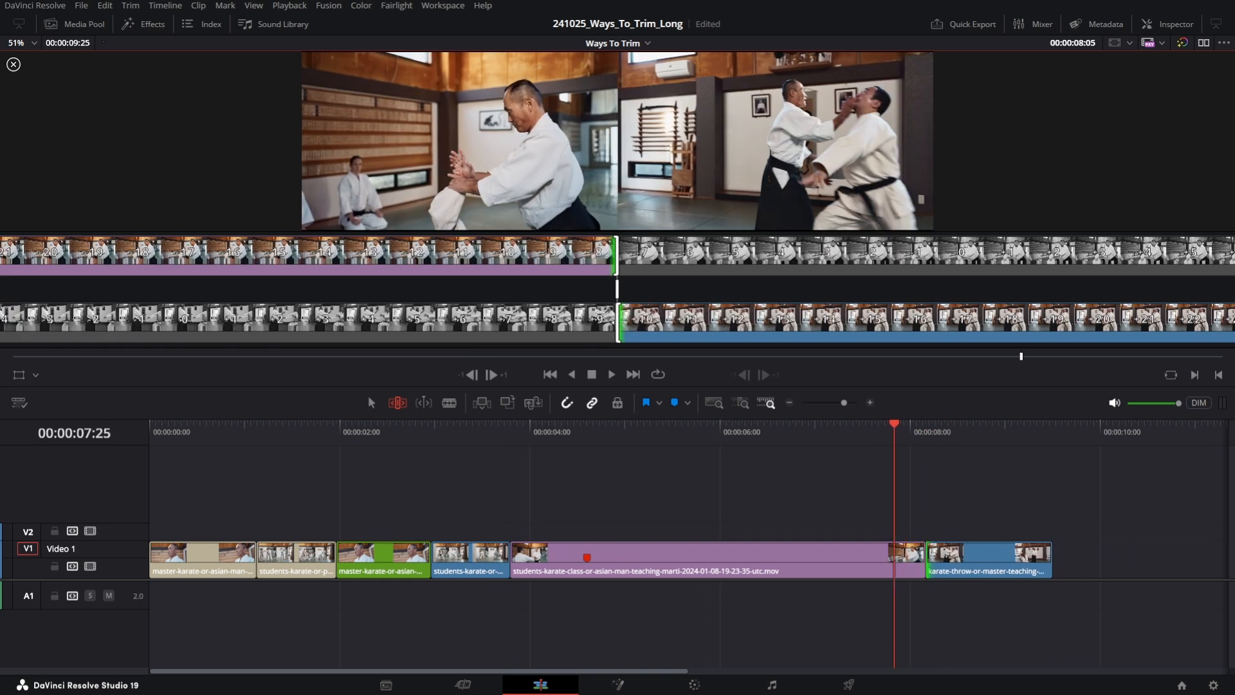
left_click_drag(620, 289, 598, 290)
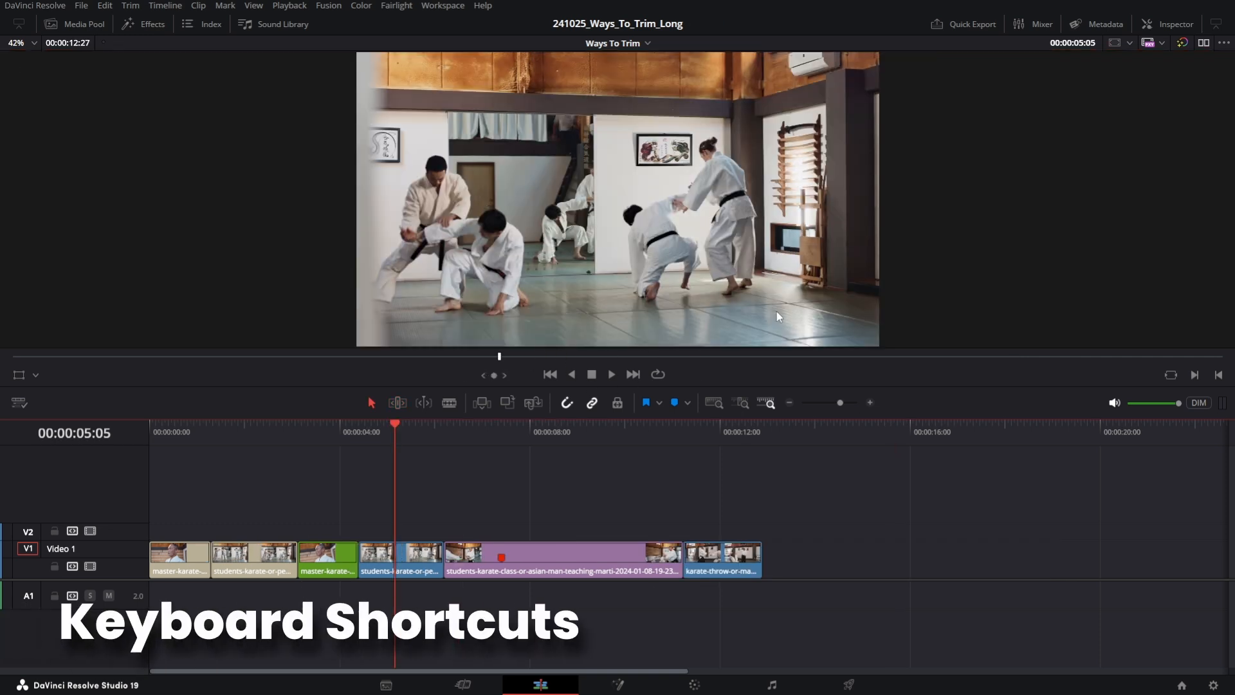
left_click(130, 5)
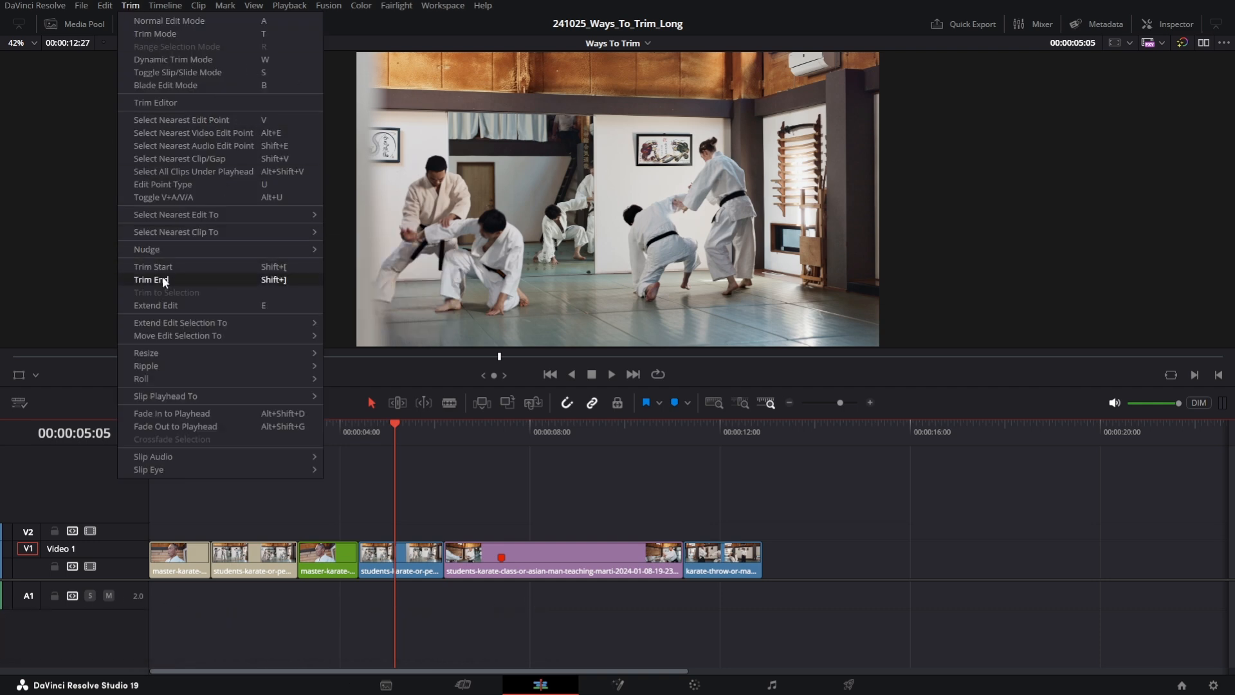
mouse_move(139, 355)
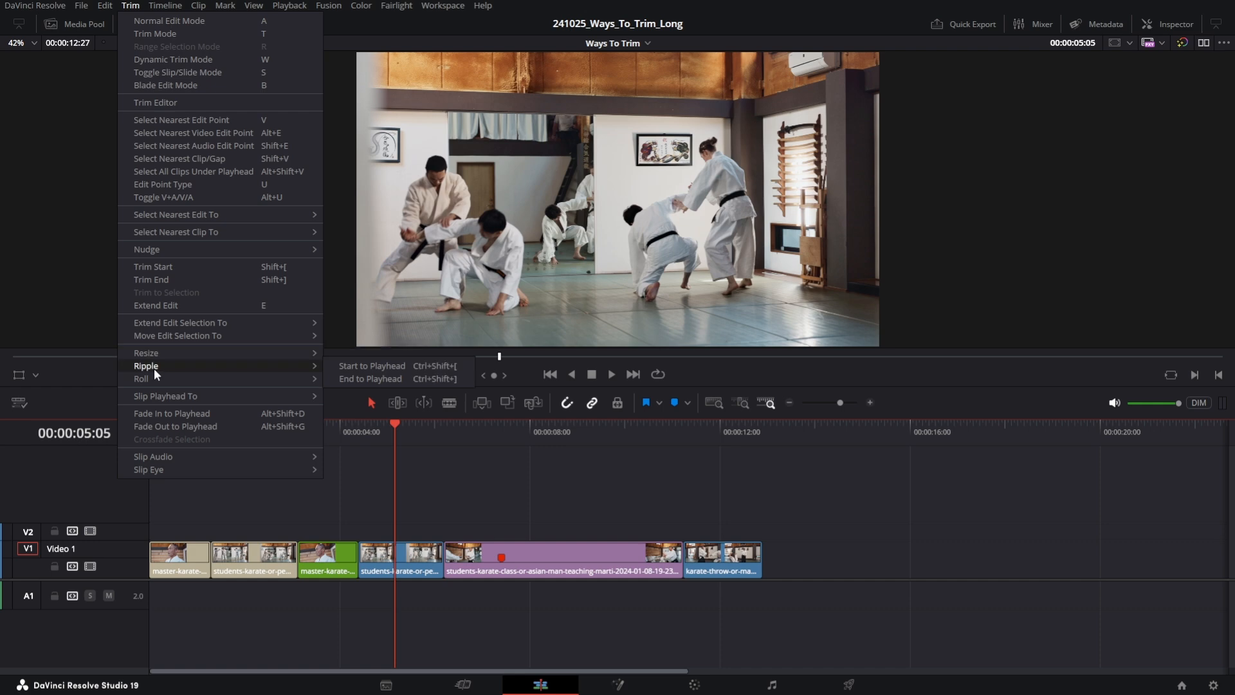
mouse_move(169, 379)
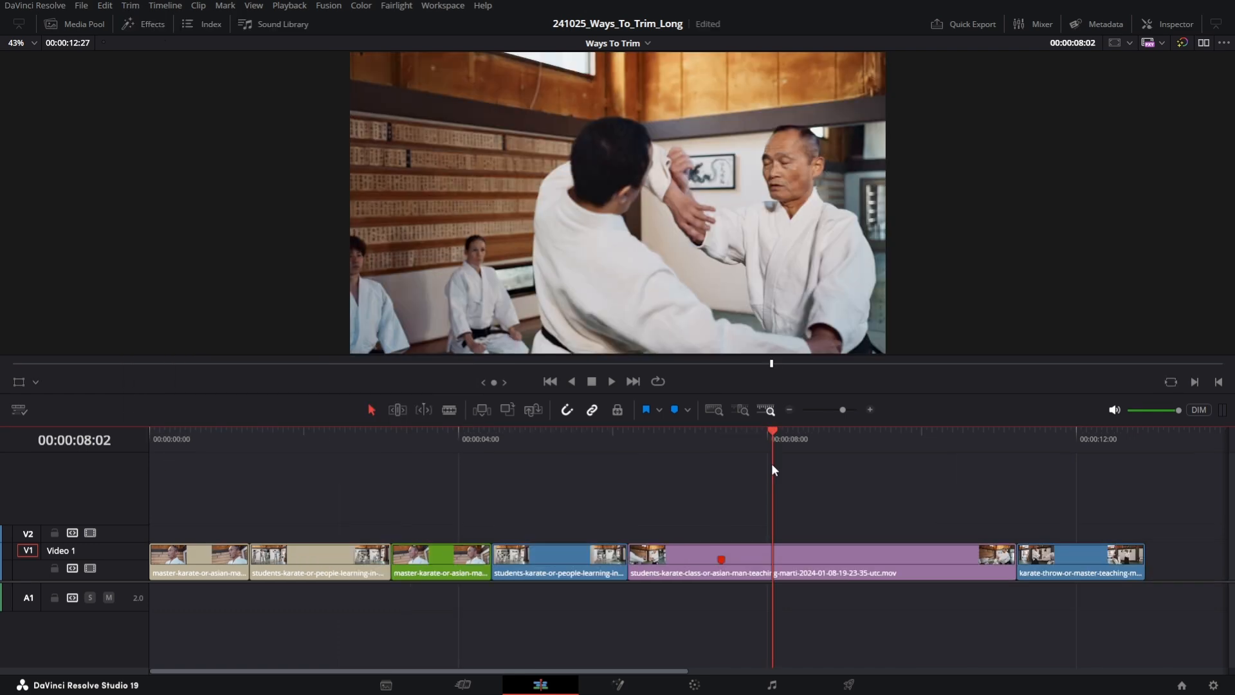
- Step the playhead back three frames and resize the purple clip's start to the playhead
key("Left")
key("Left")
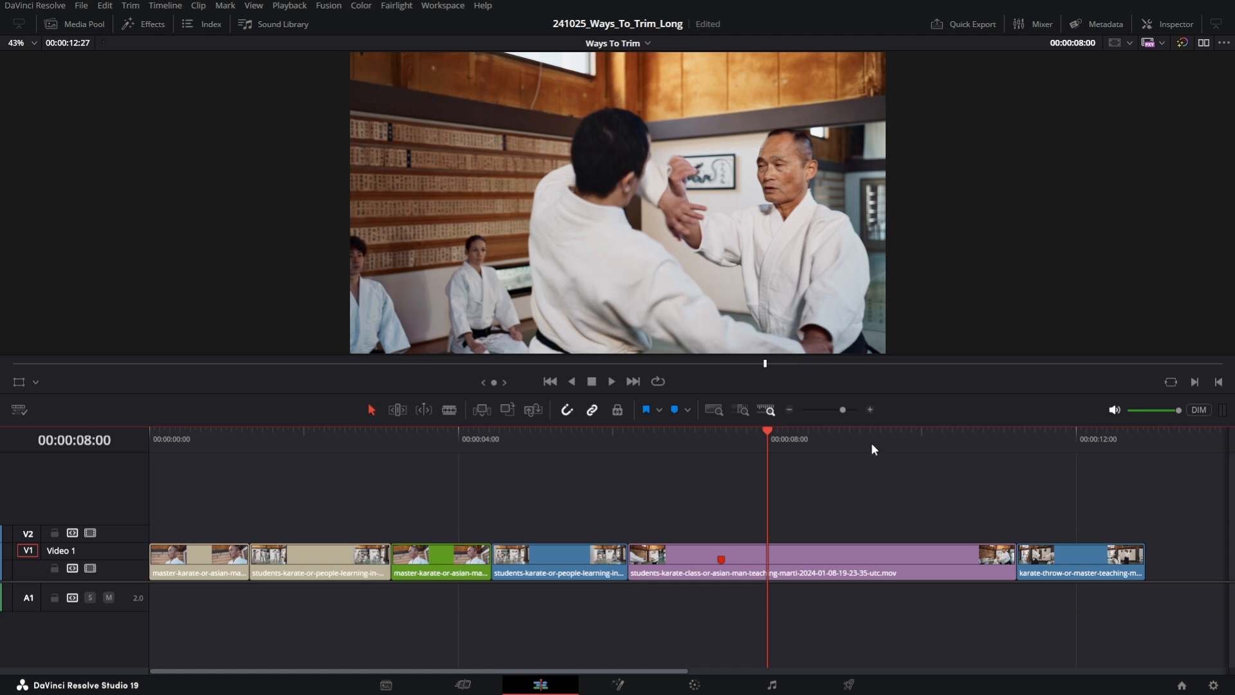
key("Left")
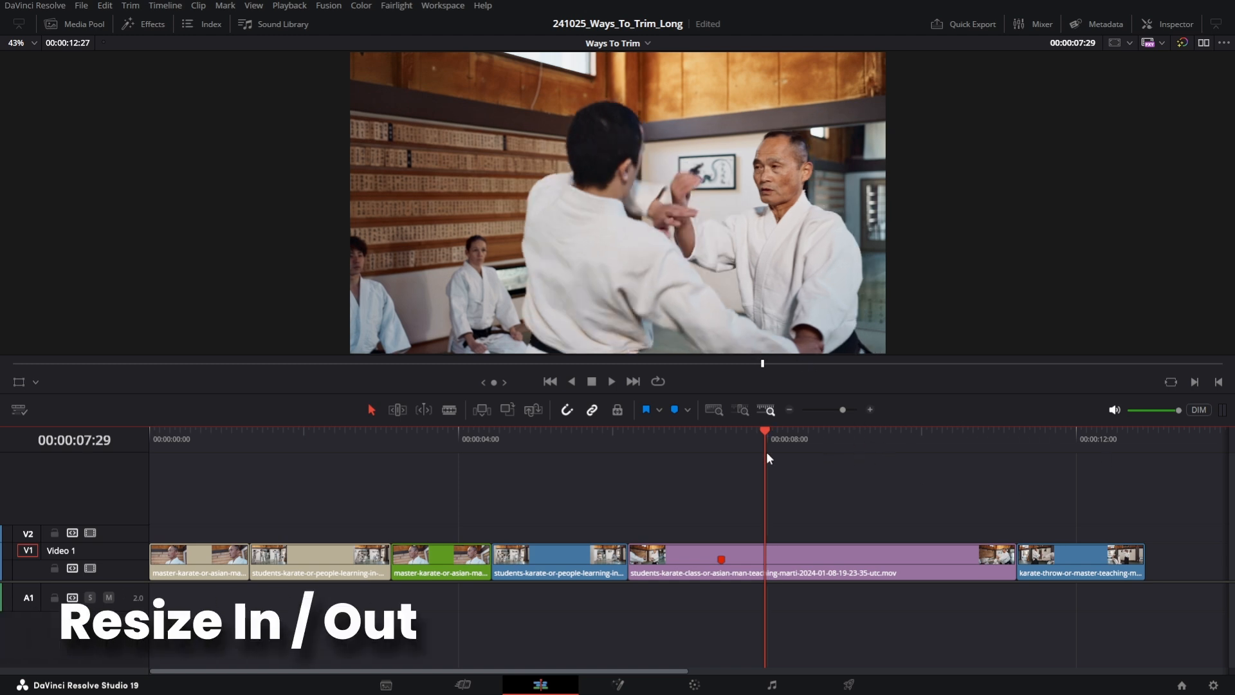
key("shift+bracketleft")
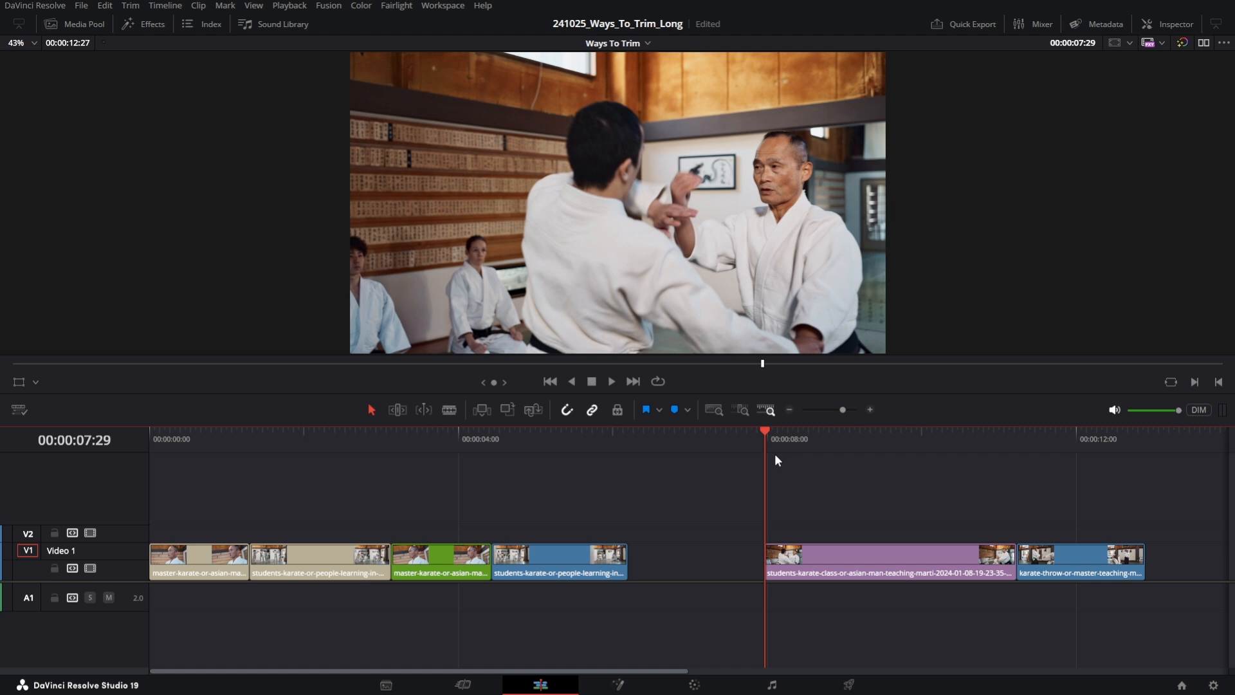
- Undo the resize of the purple clip's start
scroll(778, 580, "up", 5)
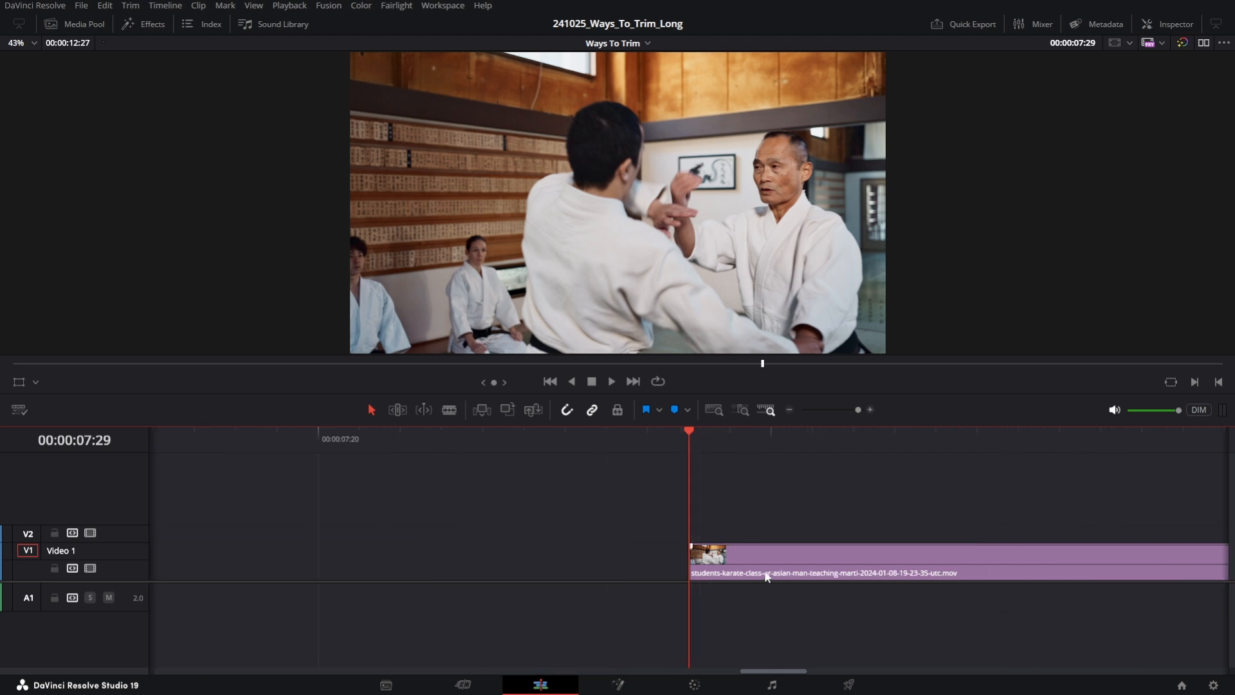
scroll(771, 572, "down", 5)
scroll(752, 570, "up", 2)
scroll(679, 574, "down", 1)
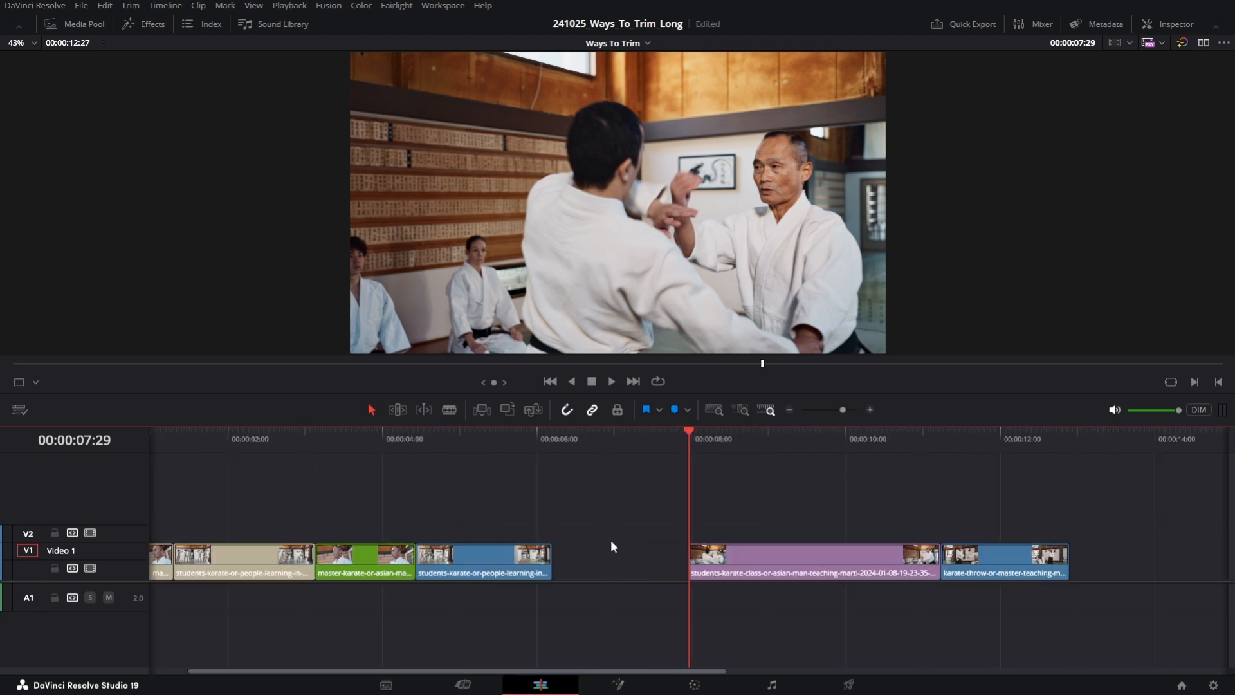
key("ctrl+z")
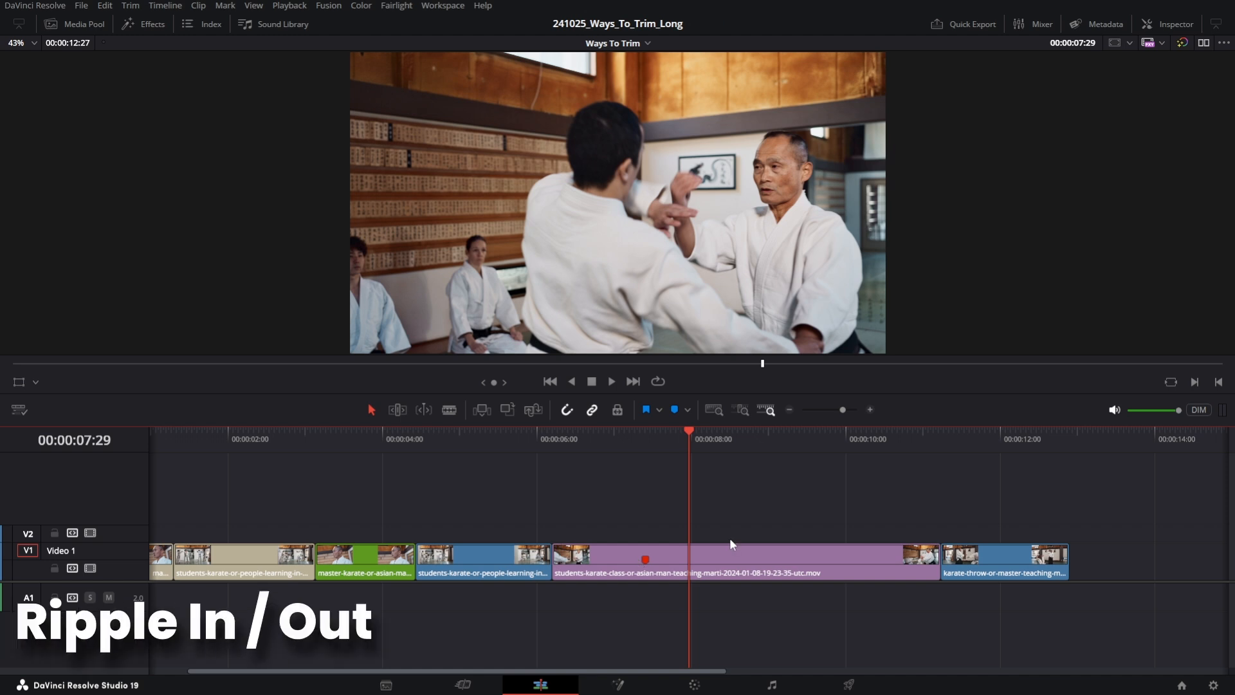
- Ripple-trim the purple students clip's start to the playhead
key("shift+bracketleft")
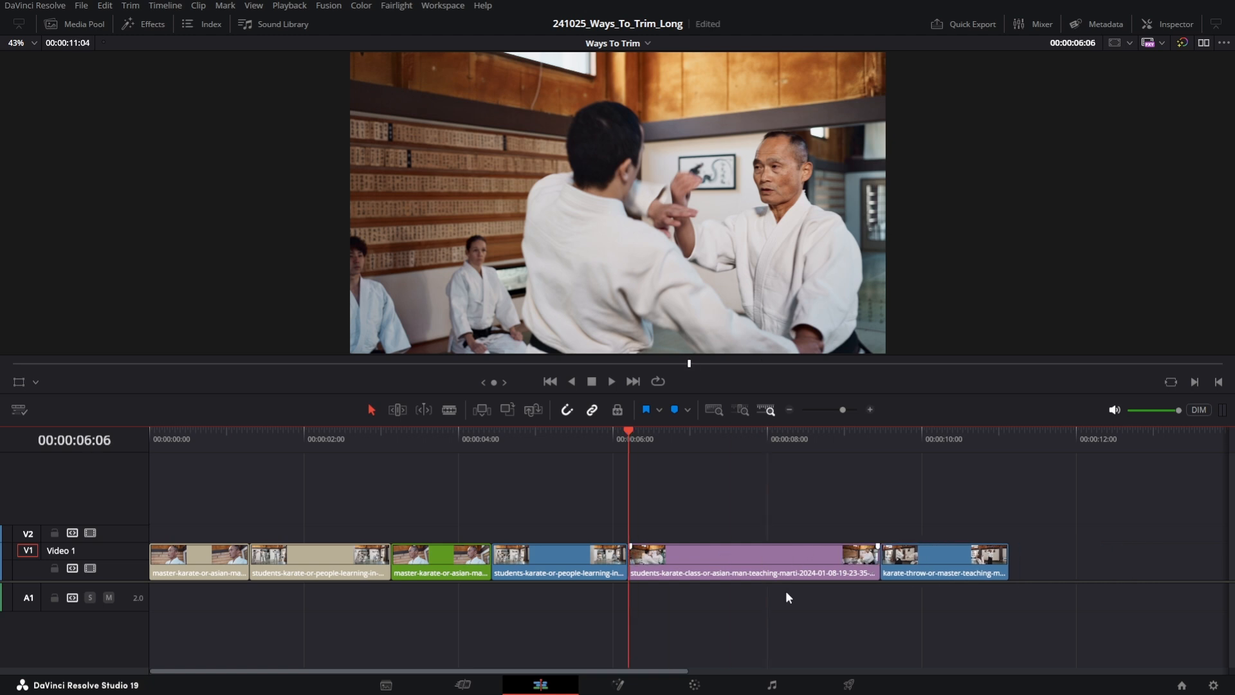
key("shift+period")
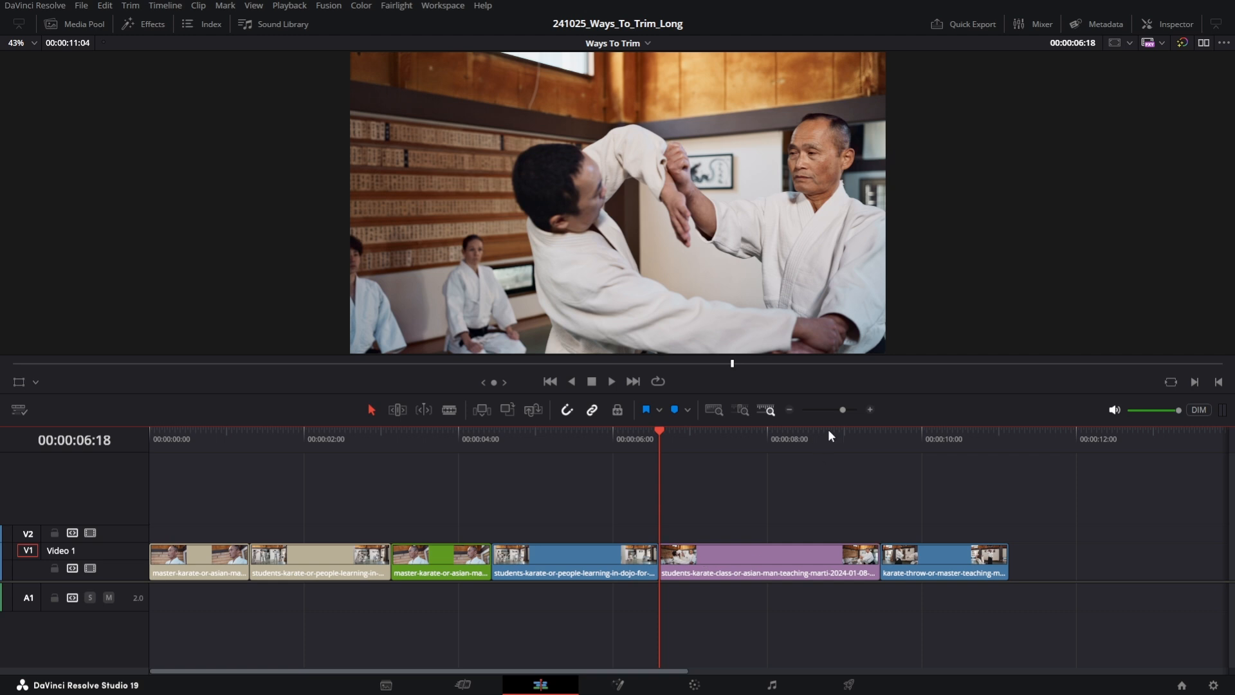
- Place the playhead and ripple-trim the purple clip's end to it
left_click(856, 439)
key("ctrl+shift+]")
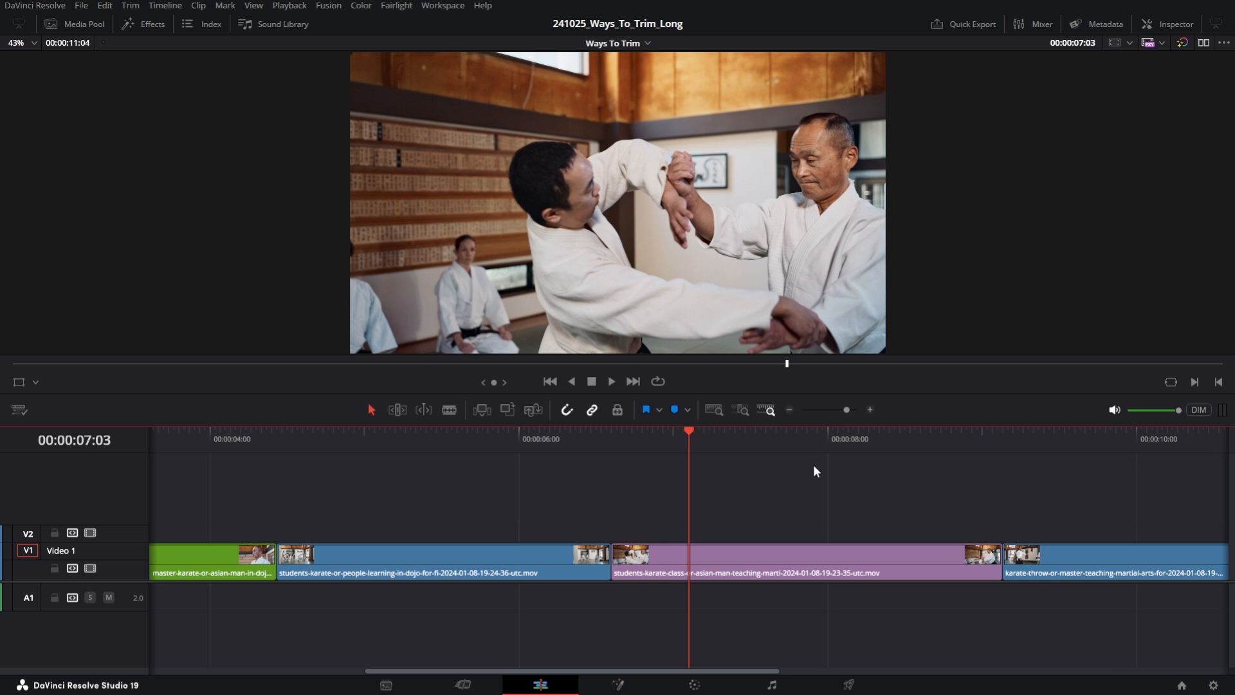
- Add a marker to the purple clip at the playhead
left_click(763, 548)
key("m")
left_click(900, 501)
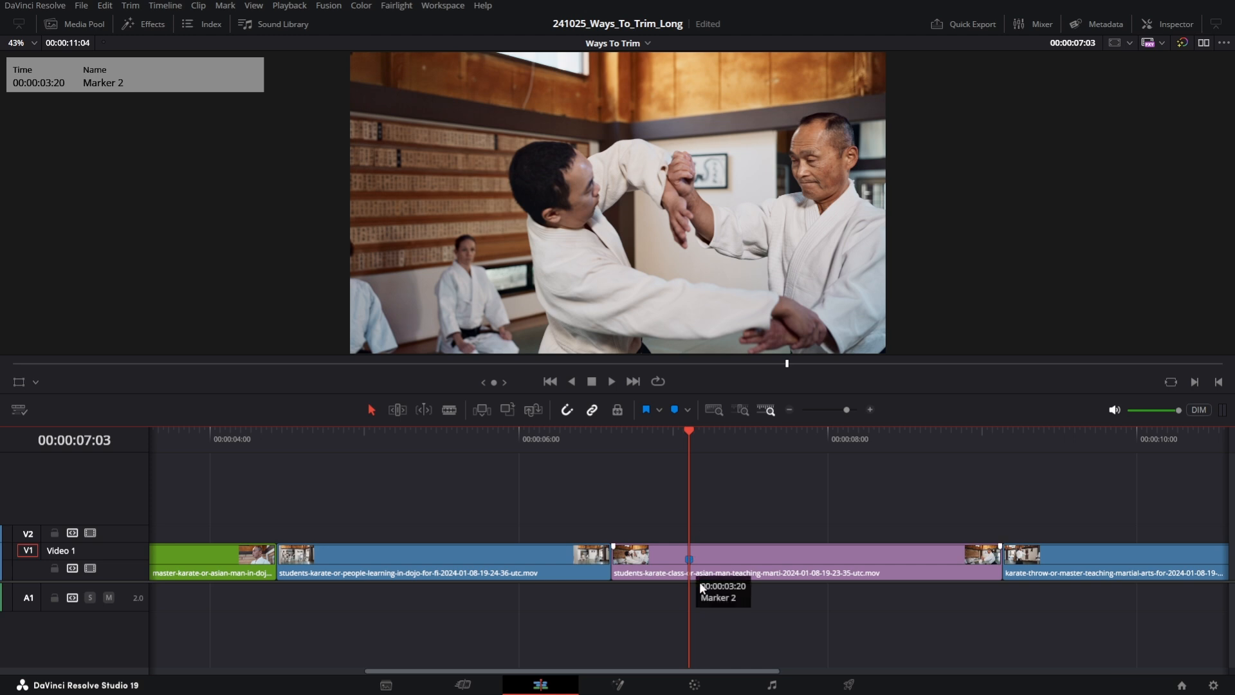
- Undo and redo the marker, then undo it again
key("ctrl+z")
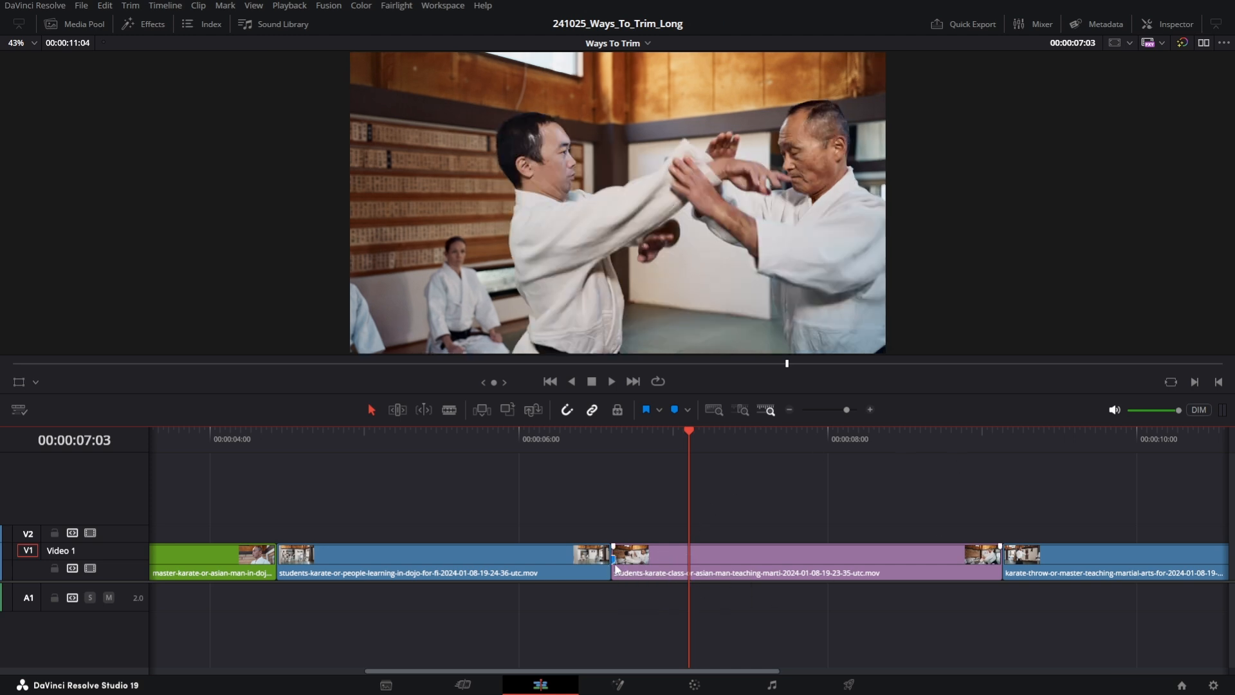
key("ctrl+shift+z")
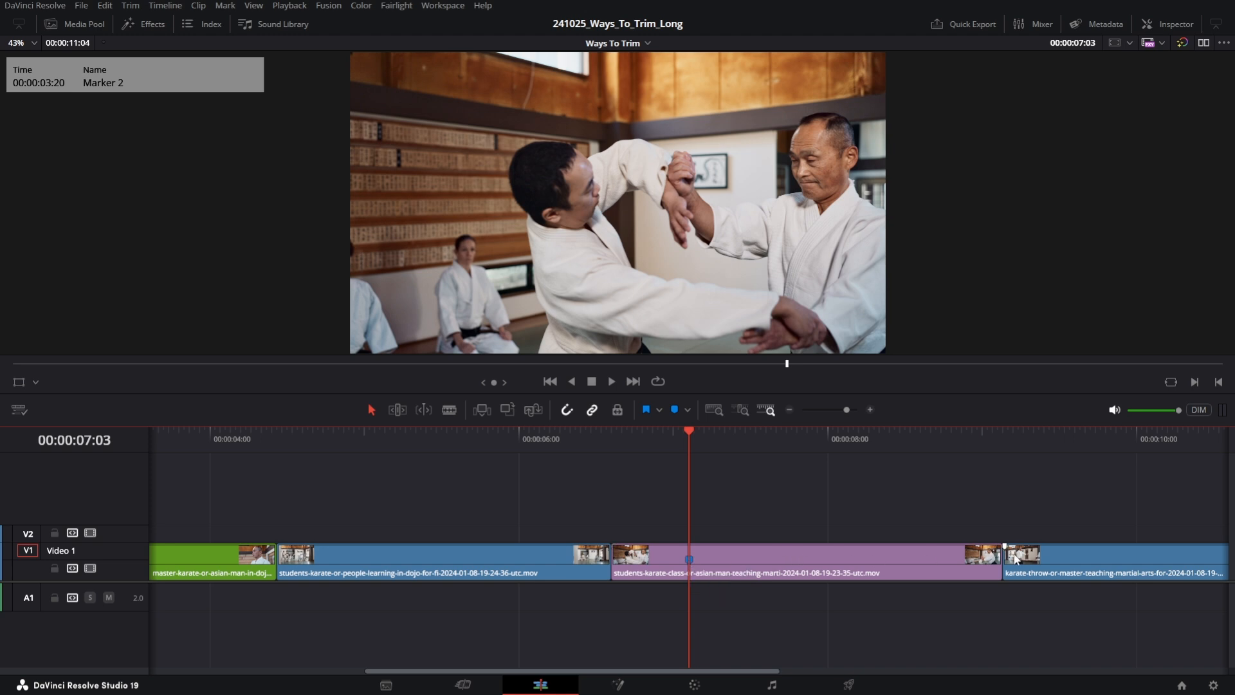
key("ctrl+z")
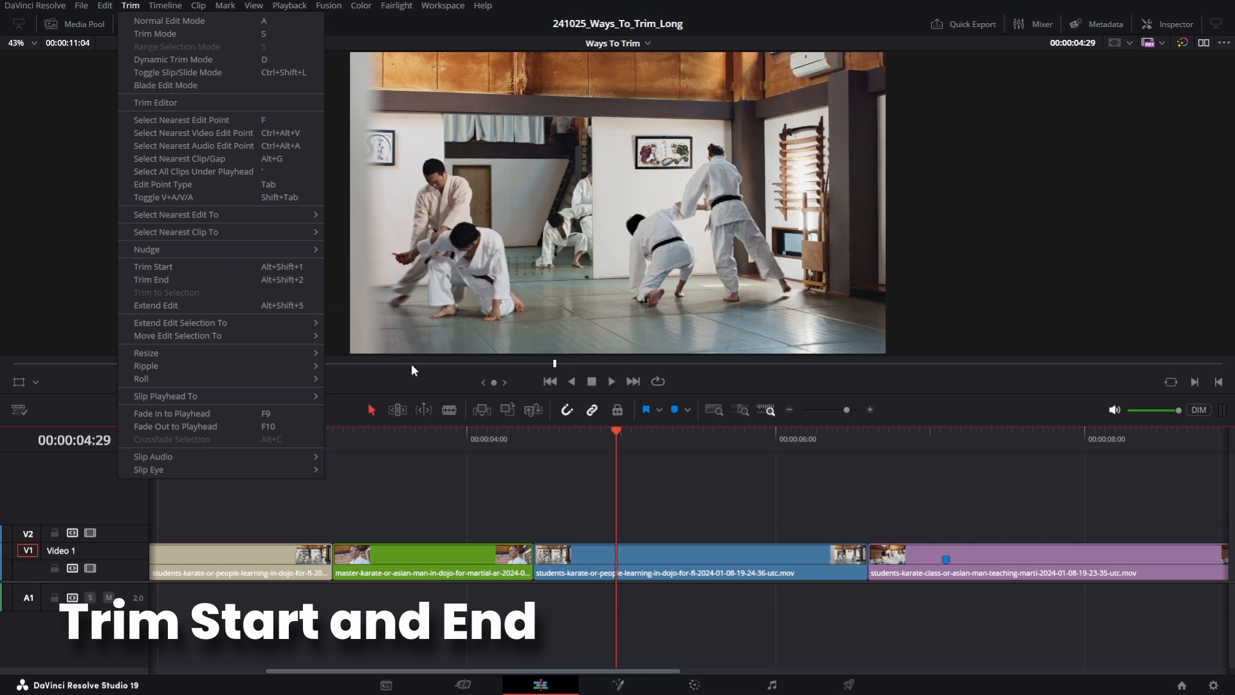
- Trim the blue clip's start to the playhead at 00:00:04:24 and its end to 00:00:06:04
left_click(403, 451)
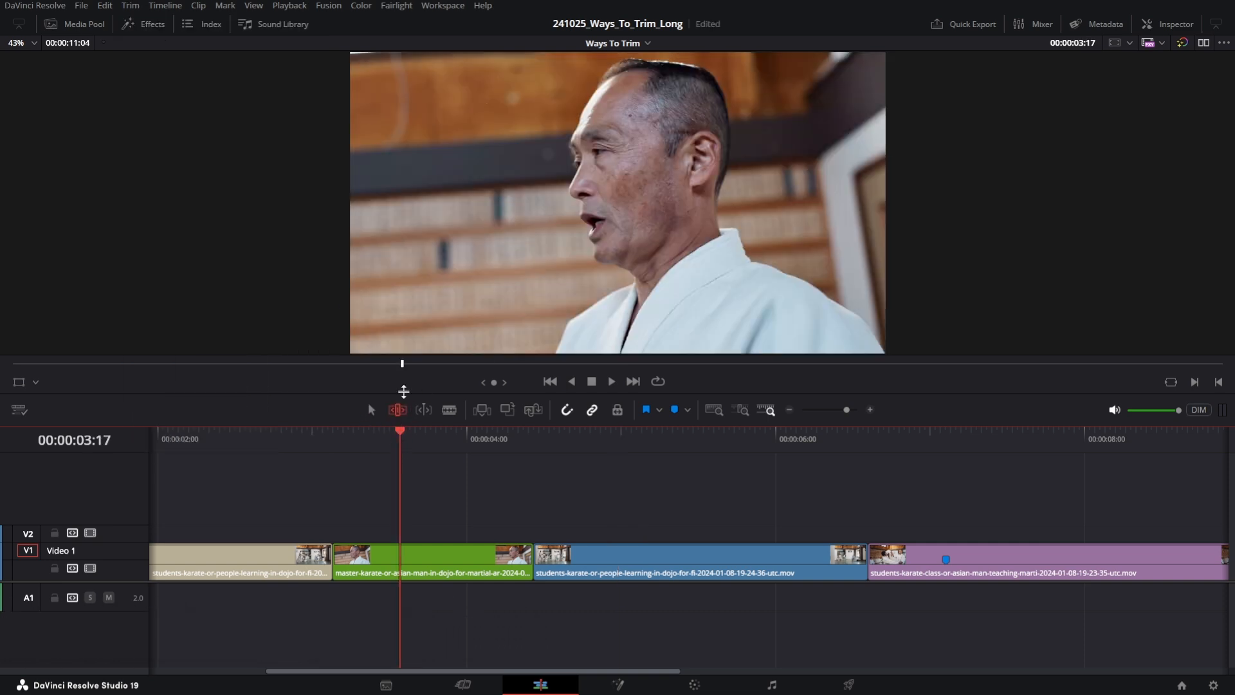
left_click(589, 437)
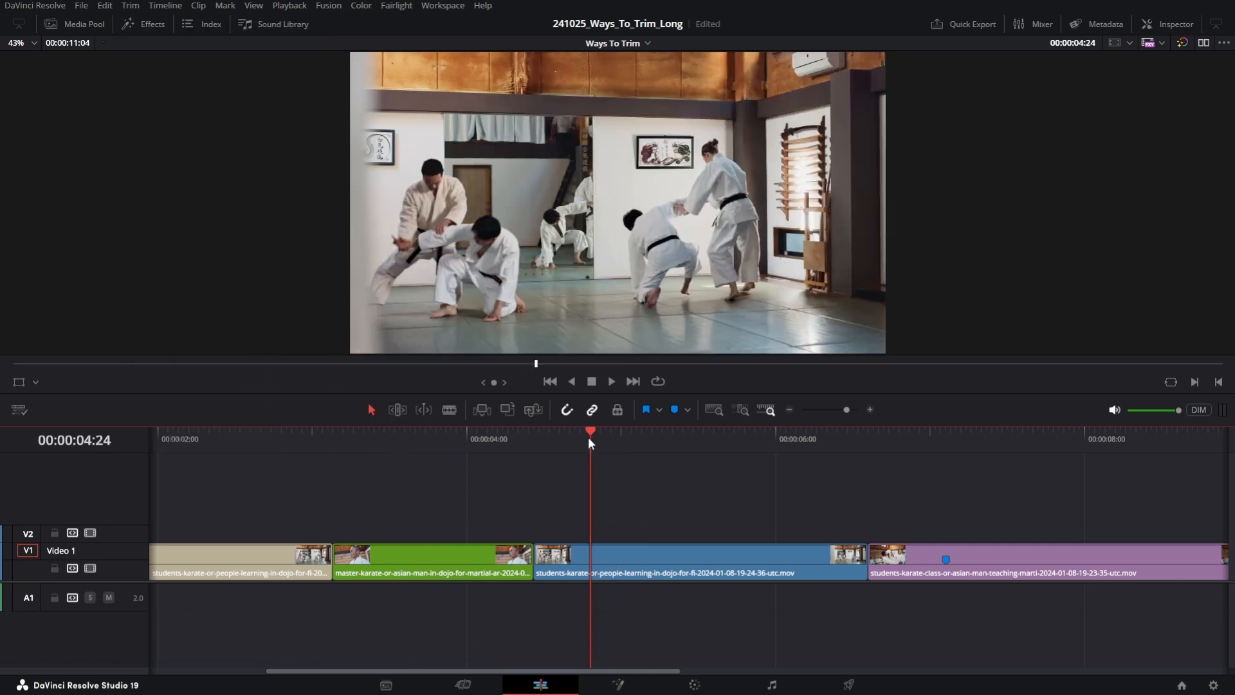
key("shift+[")
left_click(796, 438)
key("shift+]")
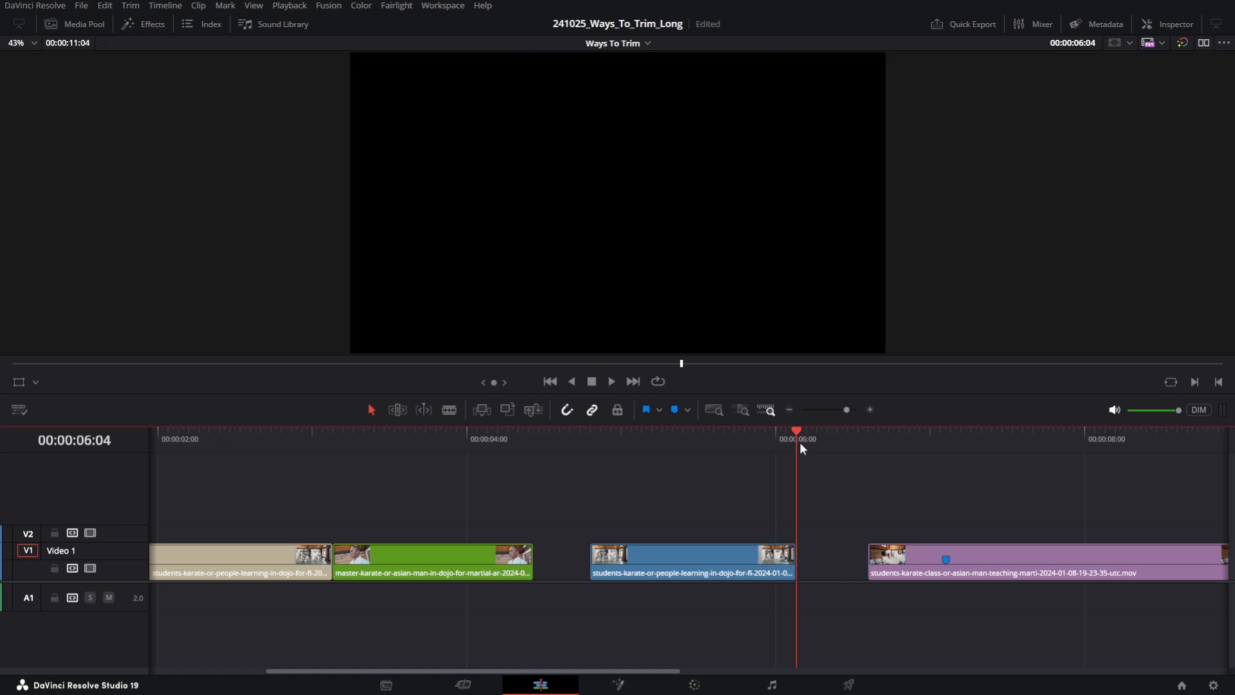
- Undo both trims and ripple-trim the blue clip's start to the playhead at 00:00:04:23
key("ctrl+z")
key("ctrl+z")
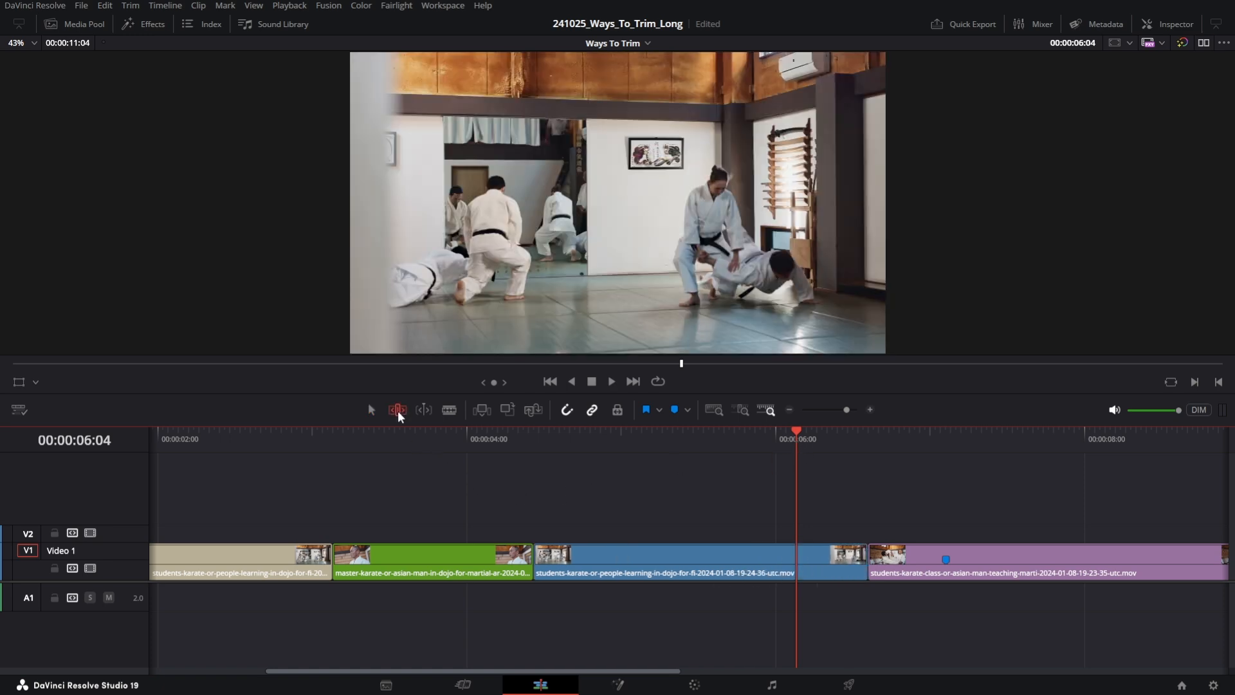
left_click(586, 438)
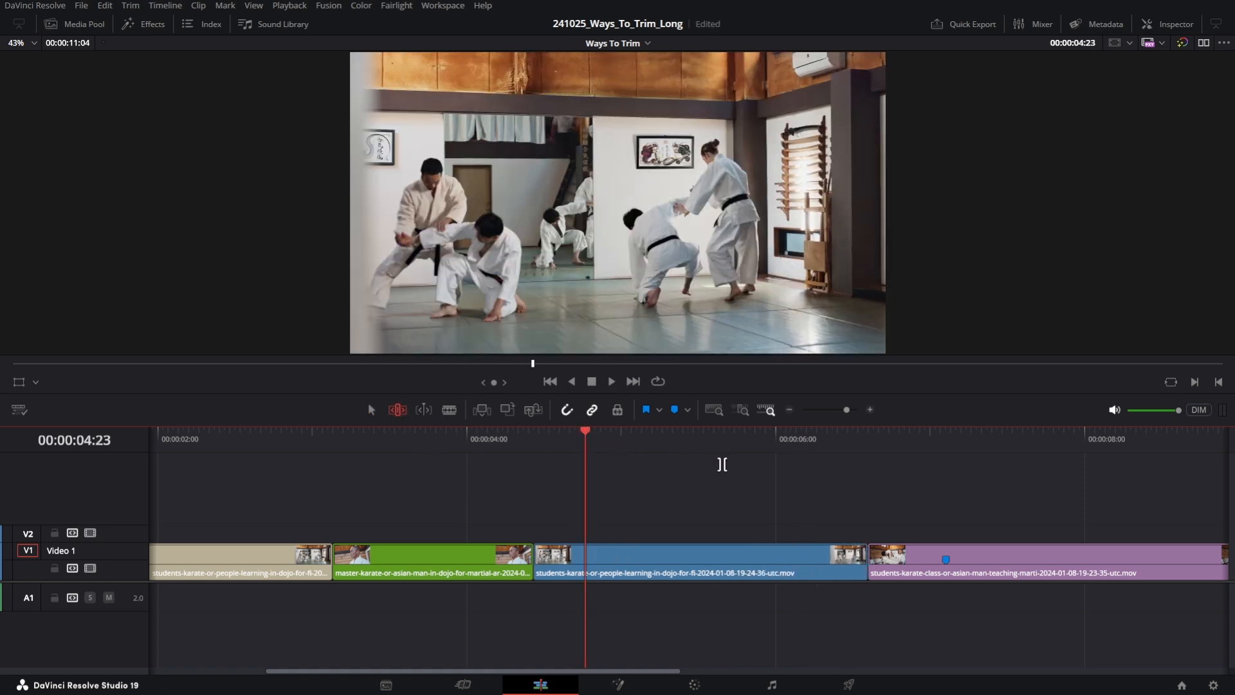
key("shift+[")
- Try trimming the clip under the playhead at 00:00:03:12 with the trim start and trim end shortcuts
left_click(722, 450)
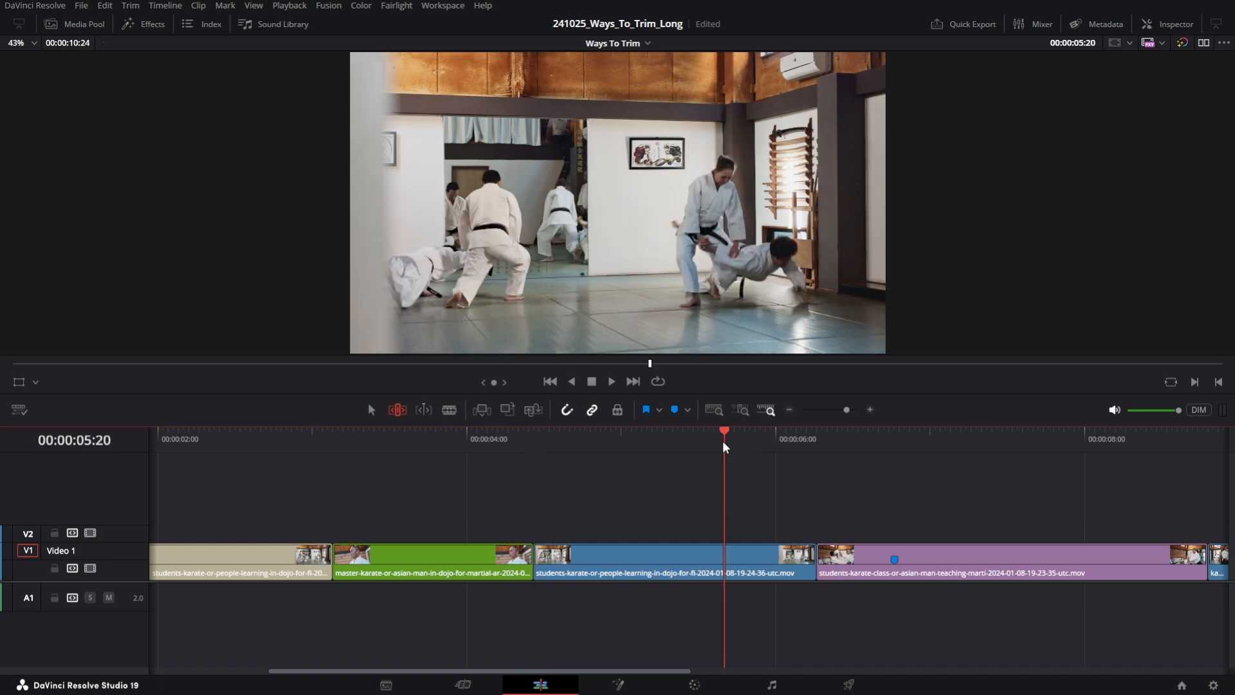
key("ctrl+minus")
left_click(411, 443)
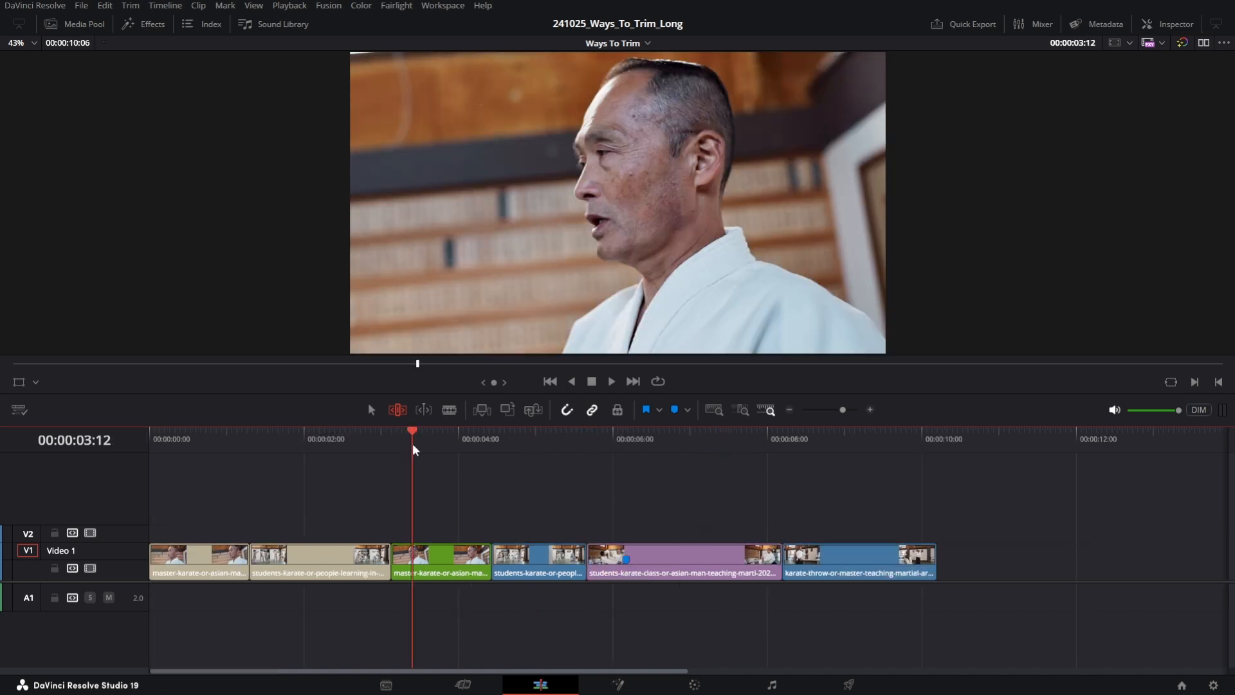
key("shift+[")
left_click(441, 436)
key("alt+shift+2")
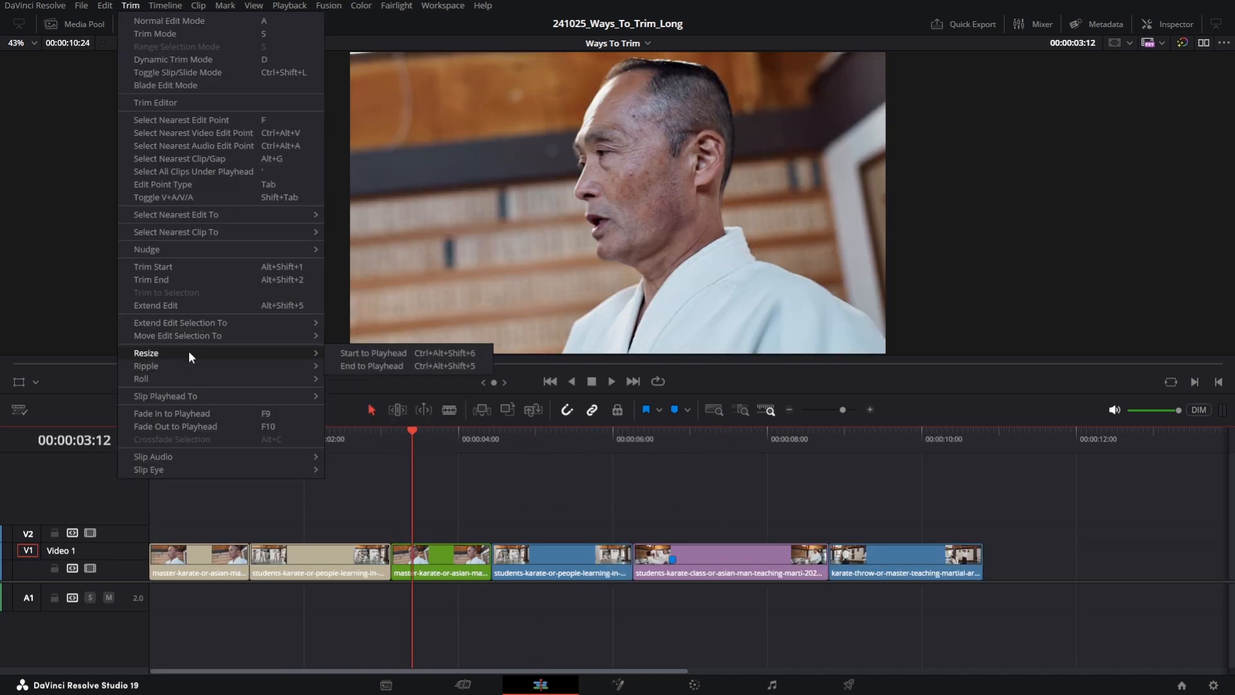
- Switch the timeline to Trim Edit mode
mouse_move(199, 358)
left_click(543, 455)
left_click(397, 409)
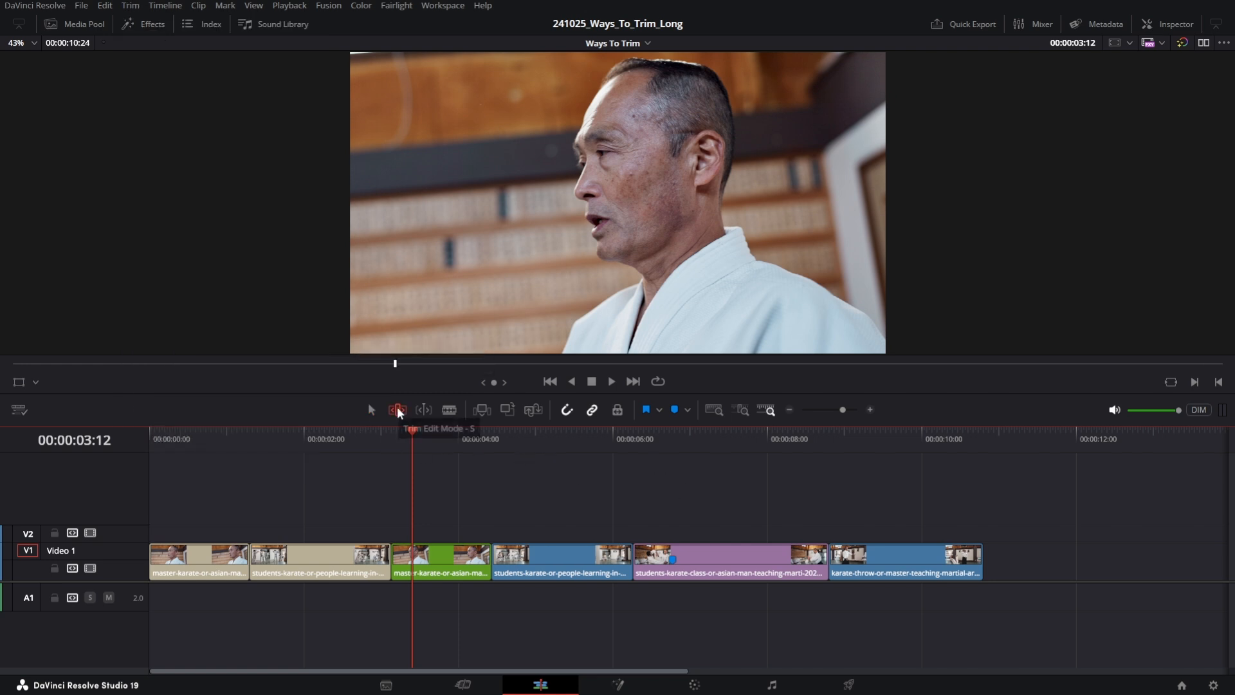
- Trim the blue clip's start to the playhead at 00:00:04:23 and its end at 00:00:05:22
left_click_drag(507, 442, 517, 446)
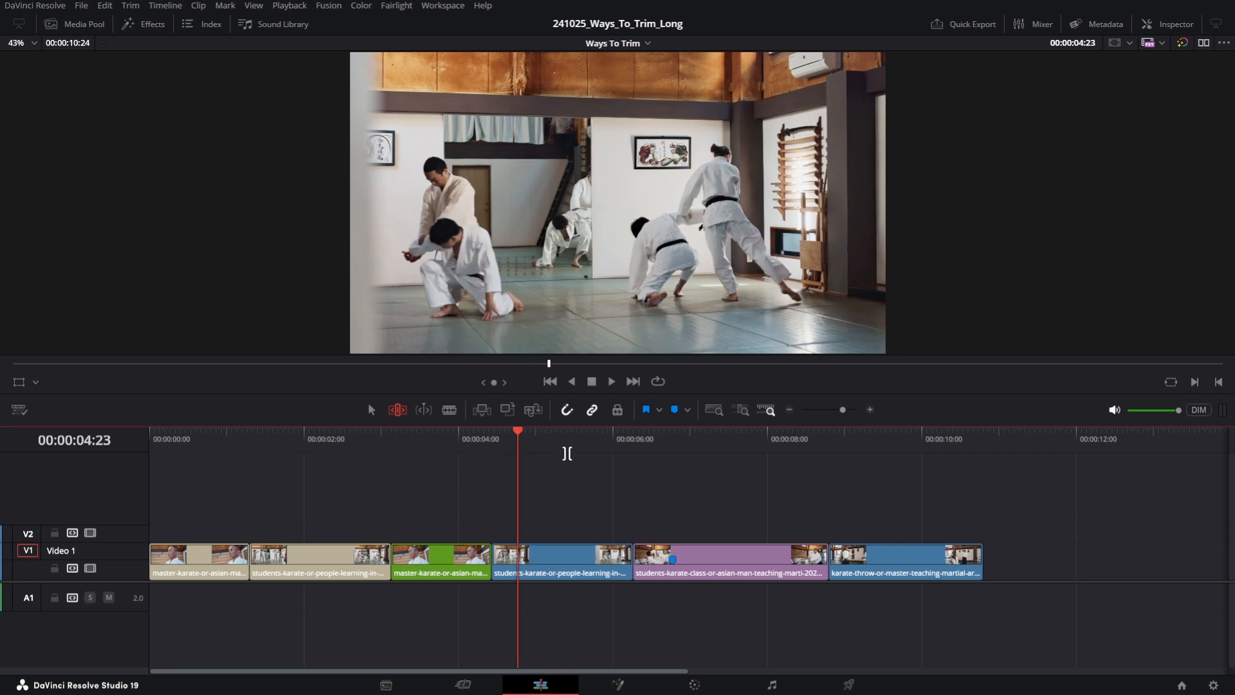
key("shift+bracketleft")
left_click(593, 440)
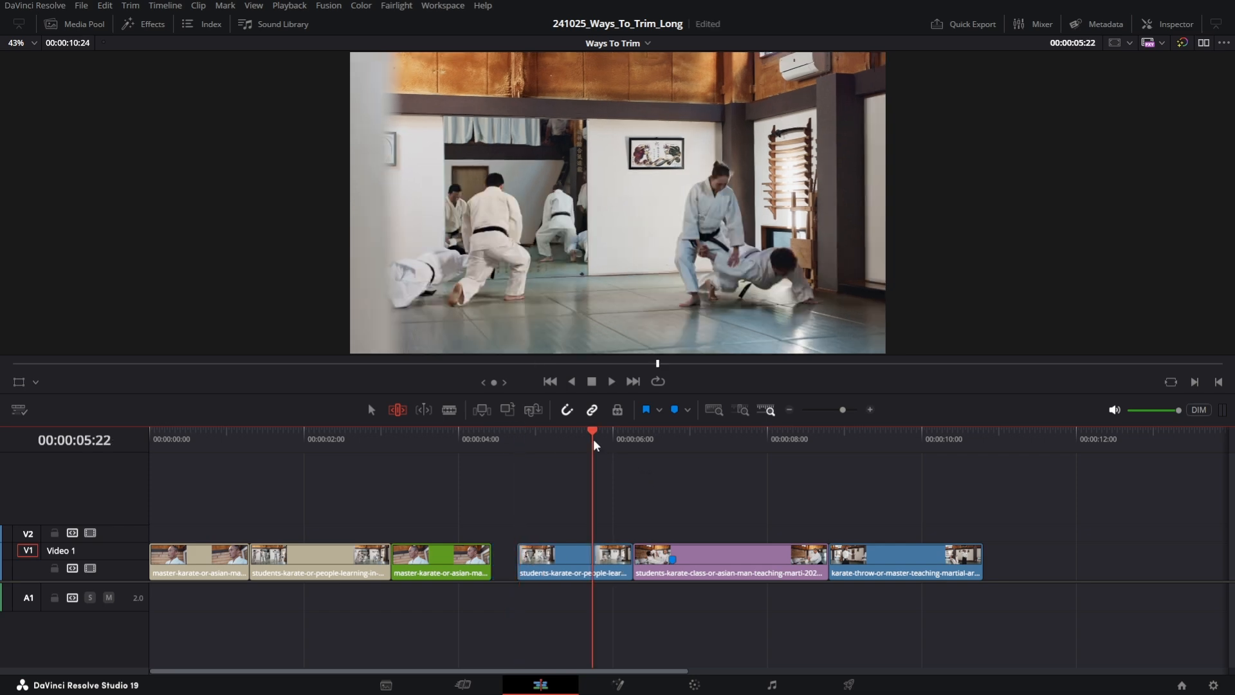
key("shift+bracketright")
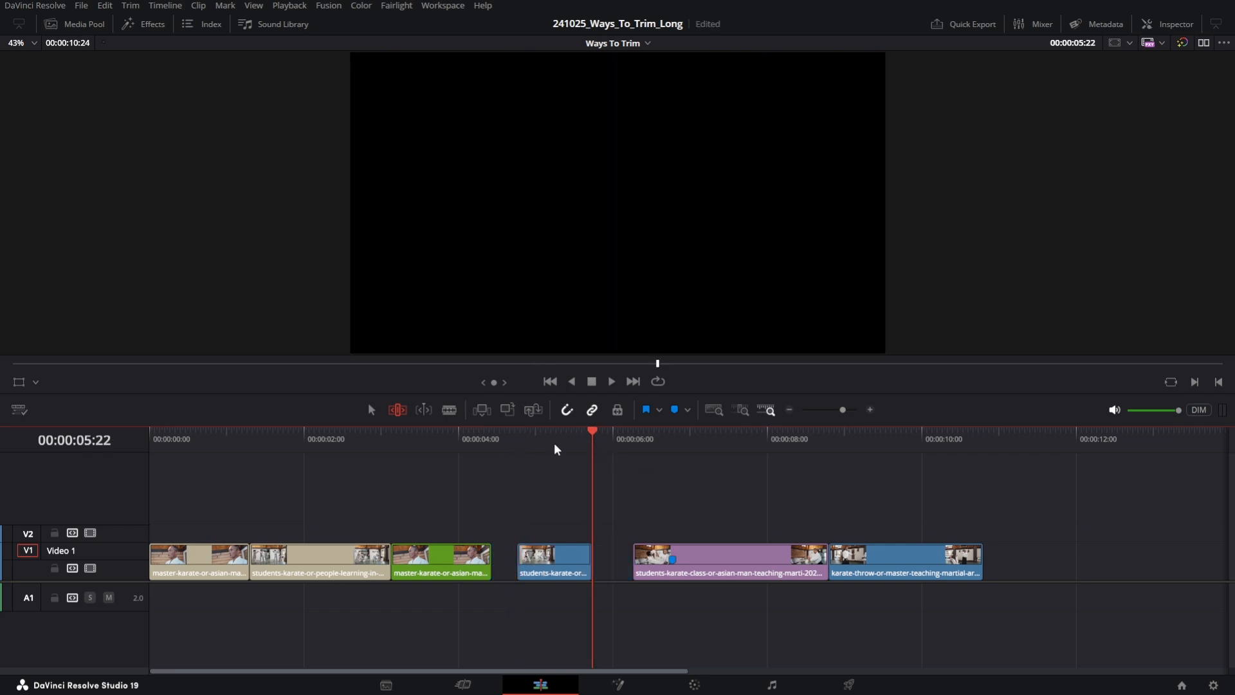
- Undo both trims of the blue clip
key("ctrl+z")
key("ctrl+z")
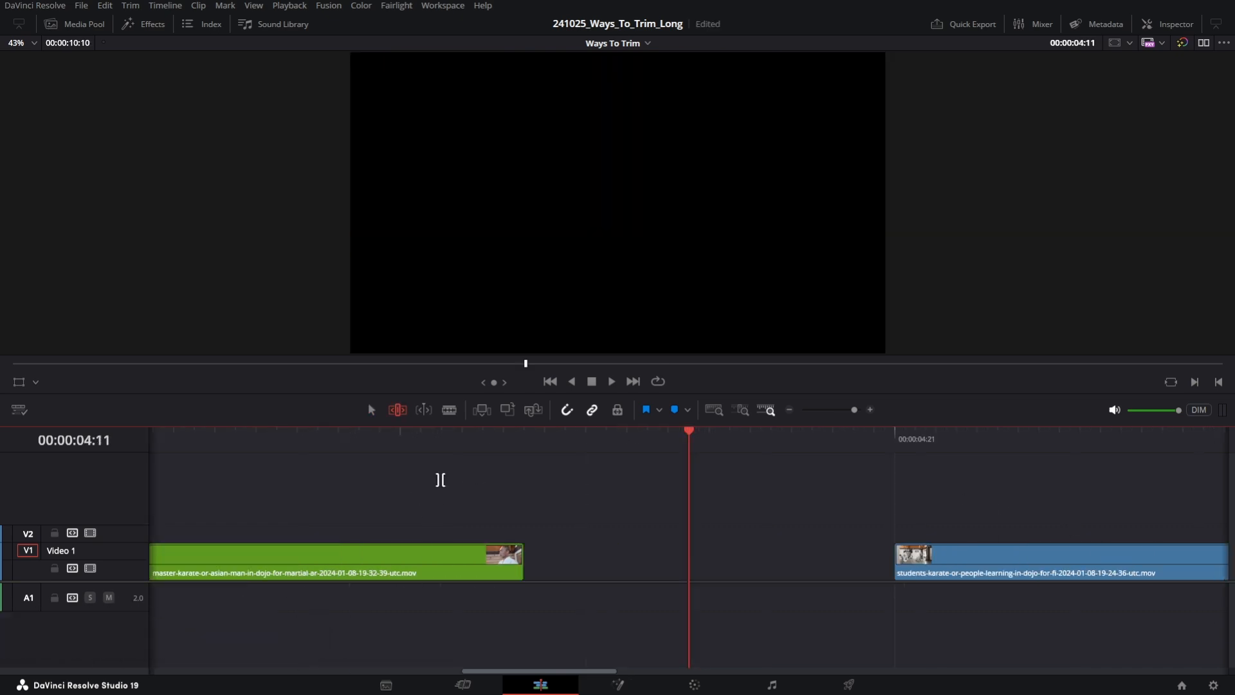
left_click_drag(441, 477, 939, 656)
key("ctrl+minus")
left_click(166, 6)
left_click(193, 309)
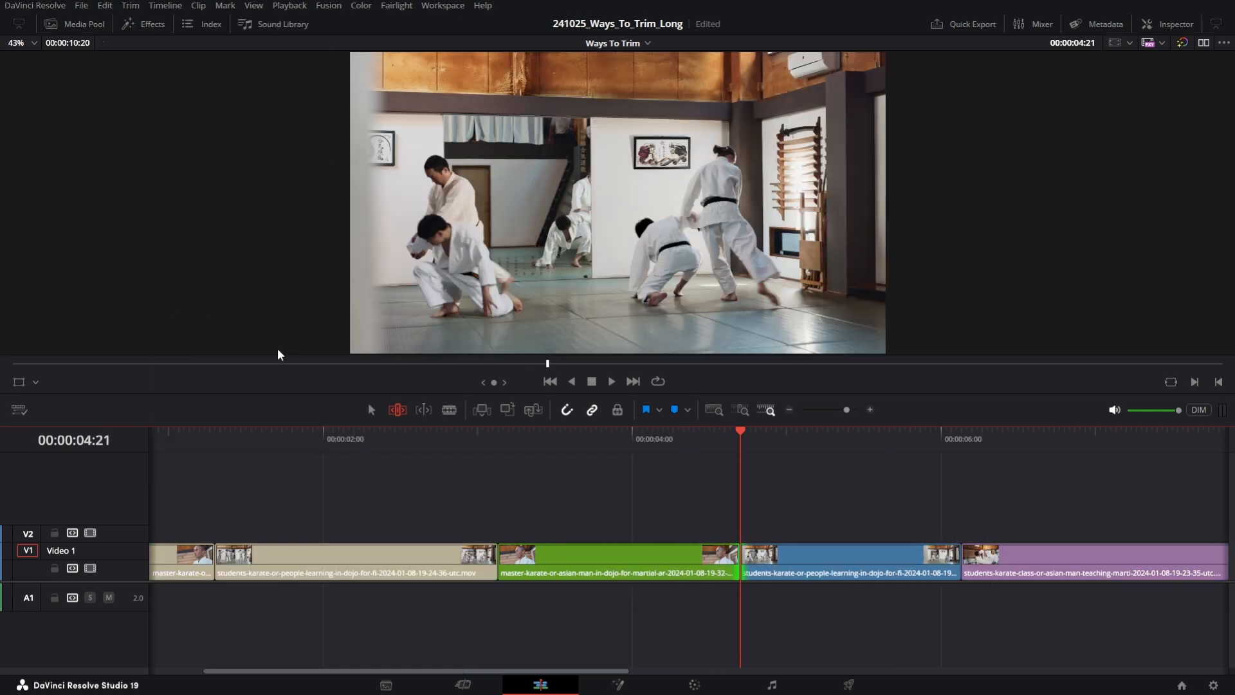